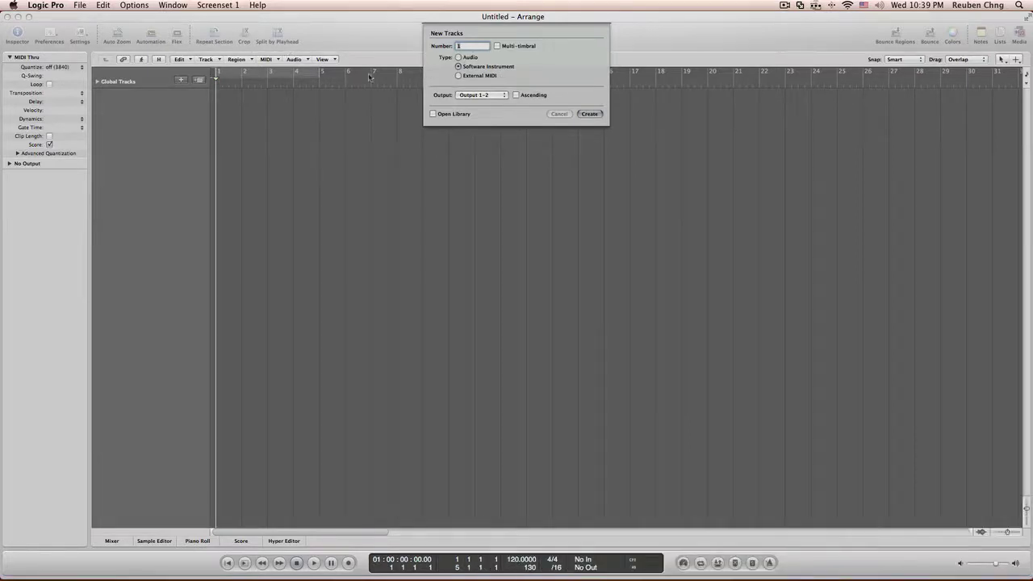
Create five new software instrument tracks
mouse_move(618, 578)
left_click(468, 47)
key("BackSpace")
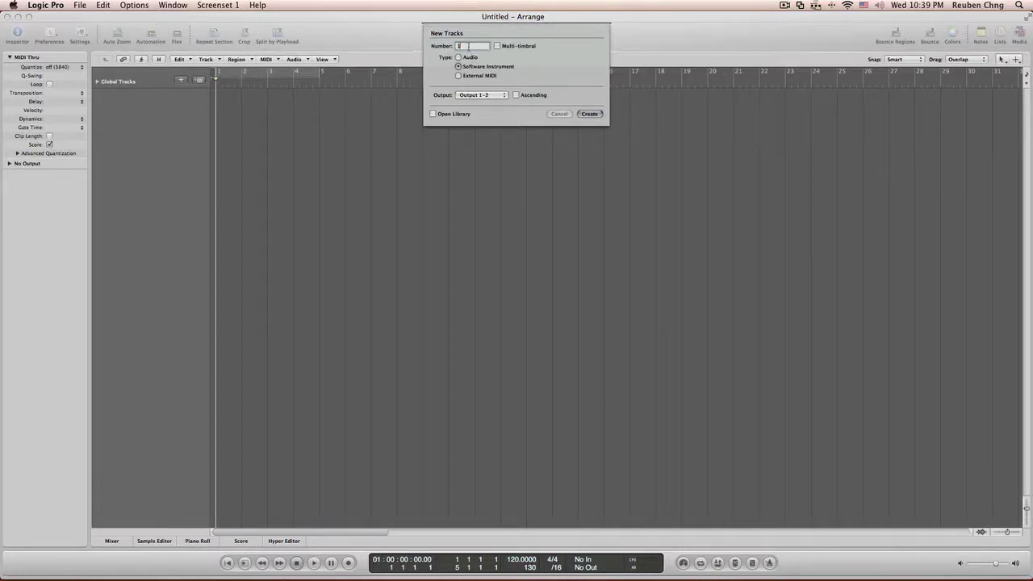
type("5")
key("Return")
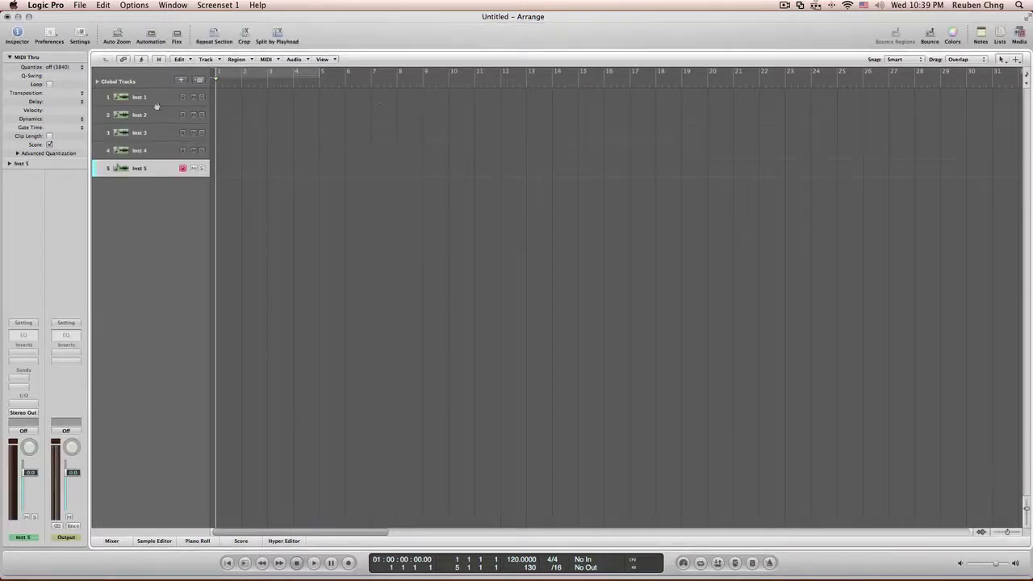
Load the stereo GarageBand Drum Kits instrument on the first track and move its plug-in window clear of the track list
left_click(157, 99)
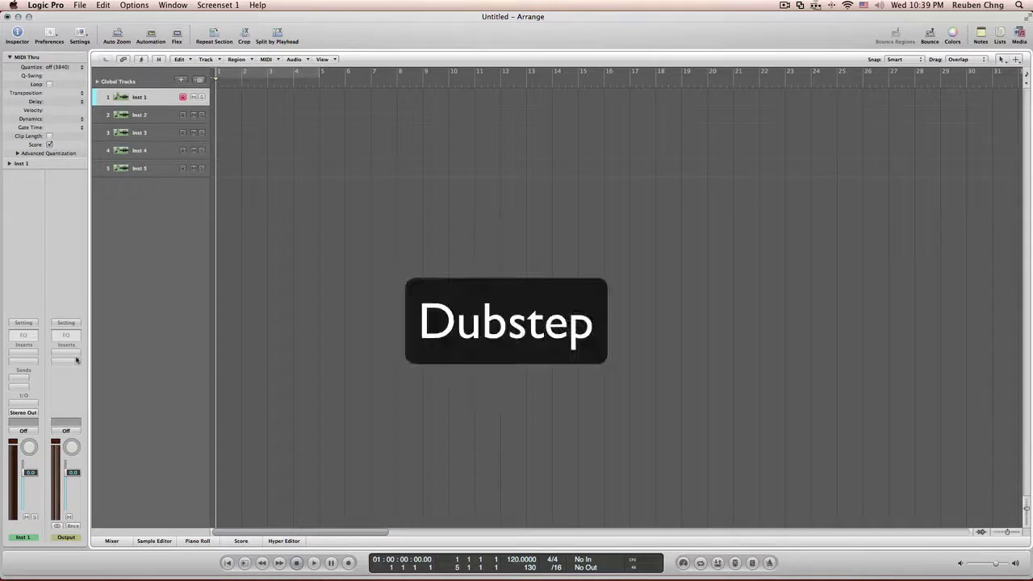
left_click(29, 410)
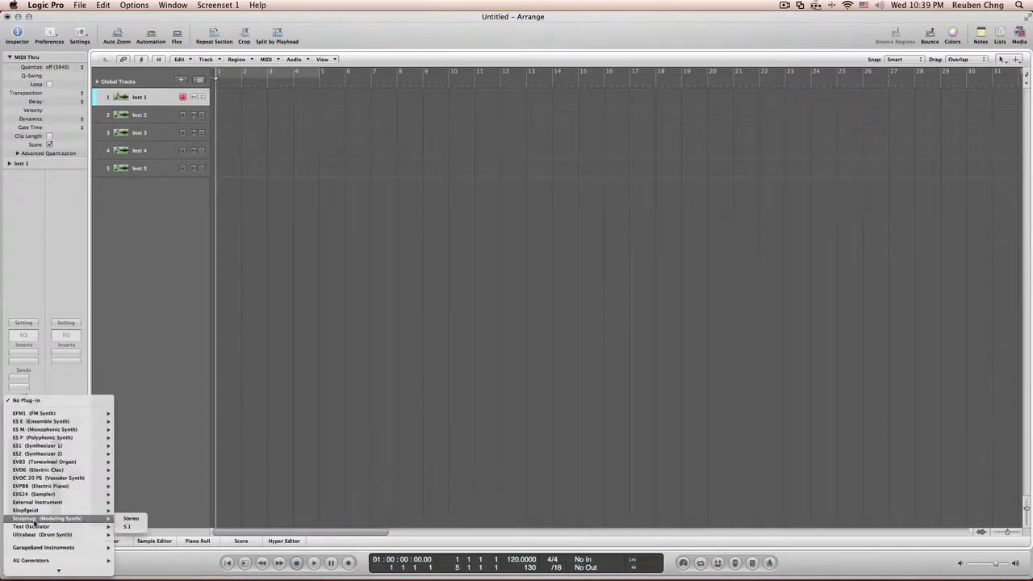
mouse_move(56, 547)
mouse_move(158, 465)
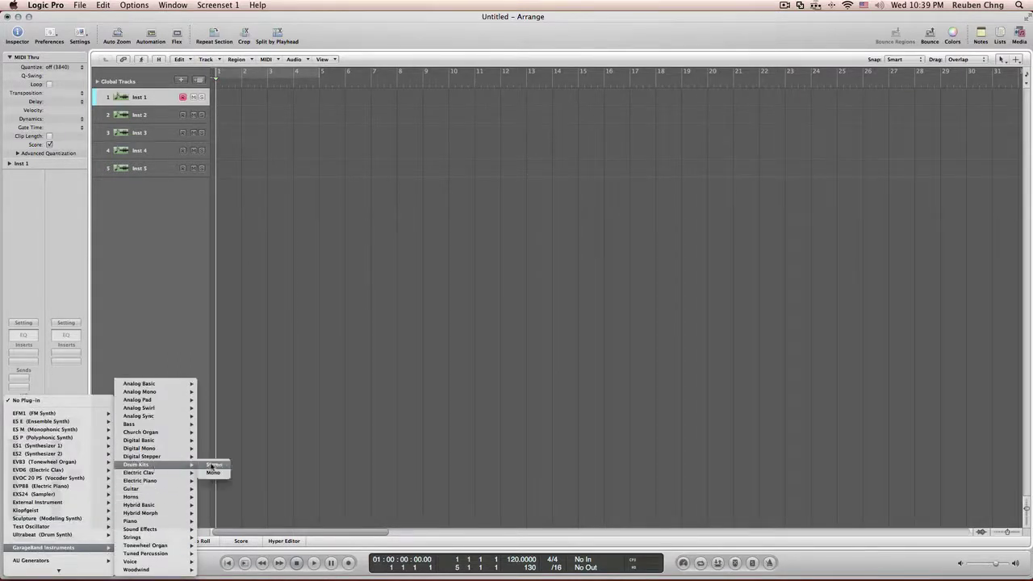
left_click(213, 466)
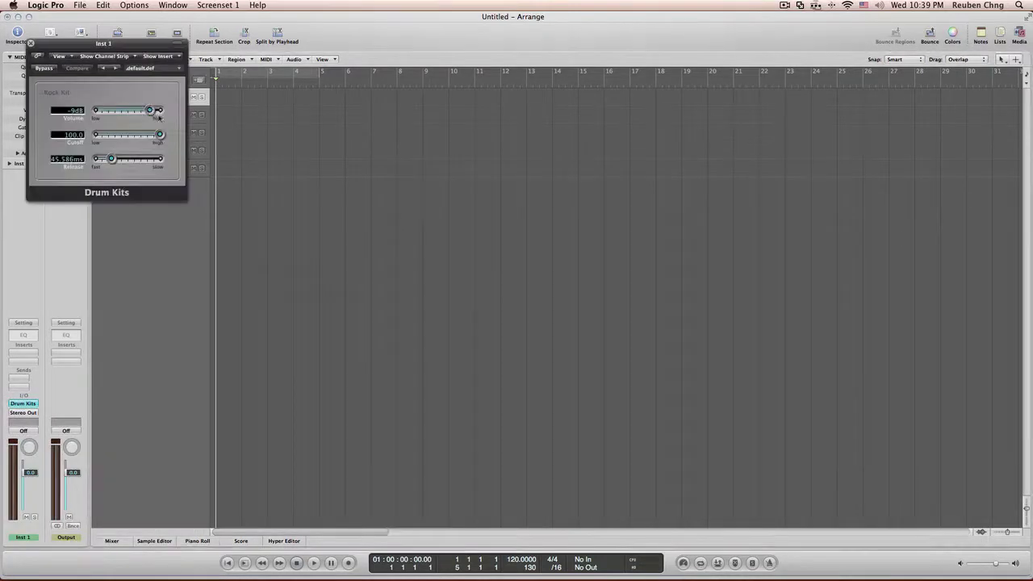
left_click_drag(117, 44, 549, 231)
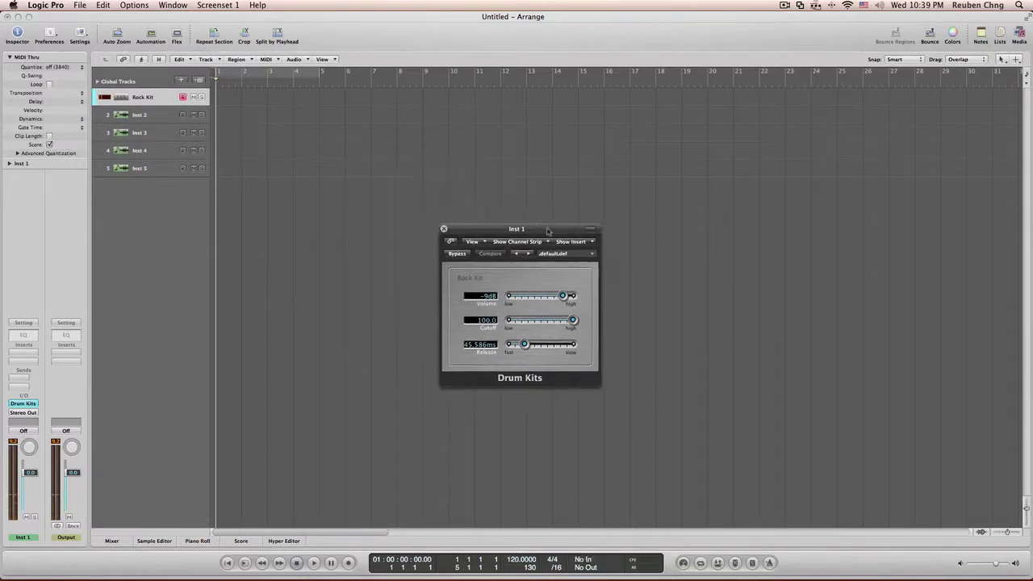
Step the playhead forward and back through the first bars of the timeline to examine the bar divisions
key("ctrl+Right")
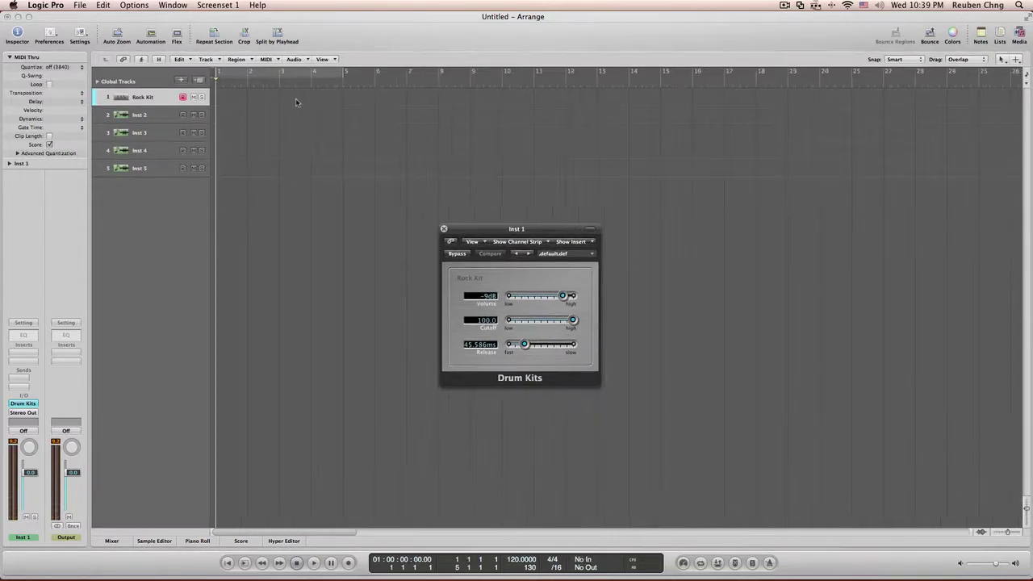
key("period")
key("period")
key("period")
key("period")
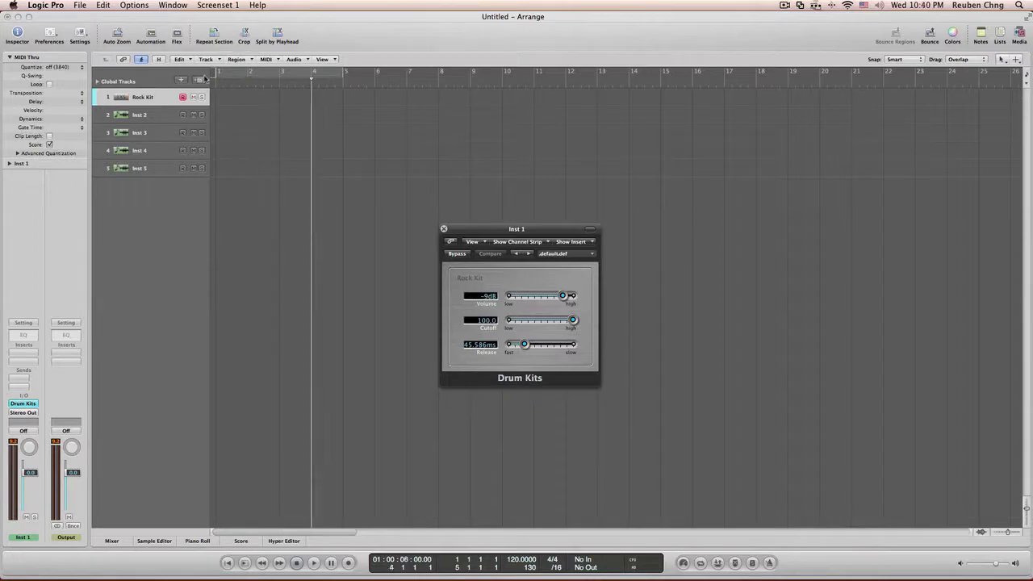
key("comma")
key("comma")
key("comma")
key("period")
key("comma")
key("comma")
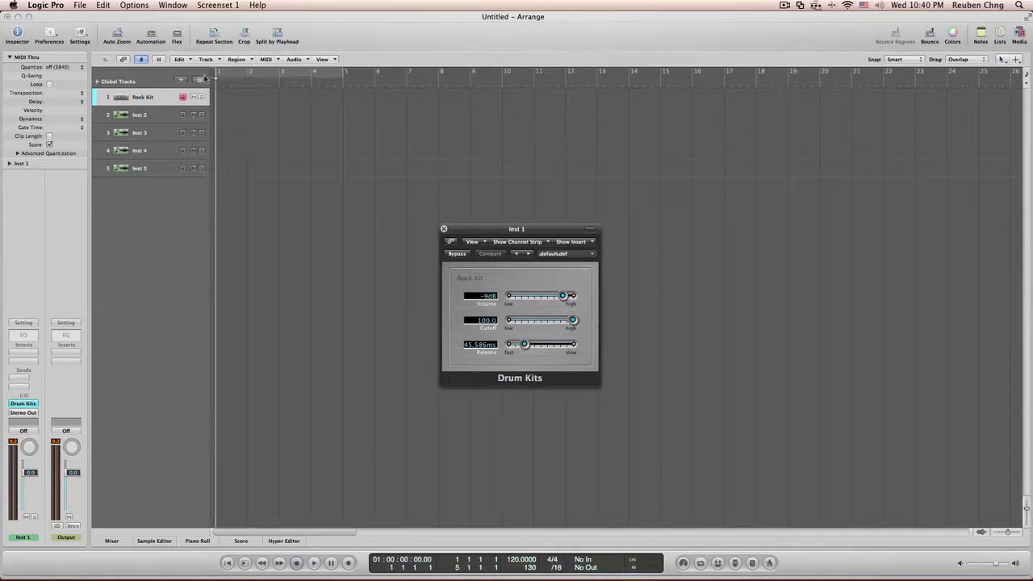
key("period")
key("period")
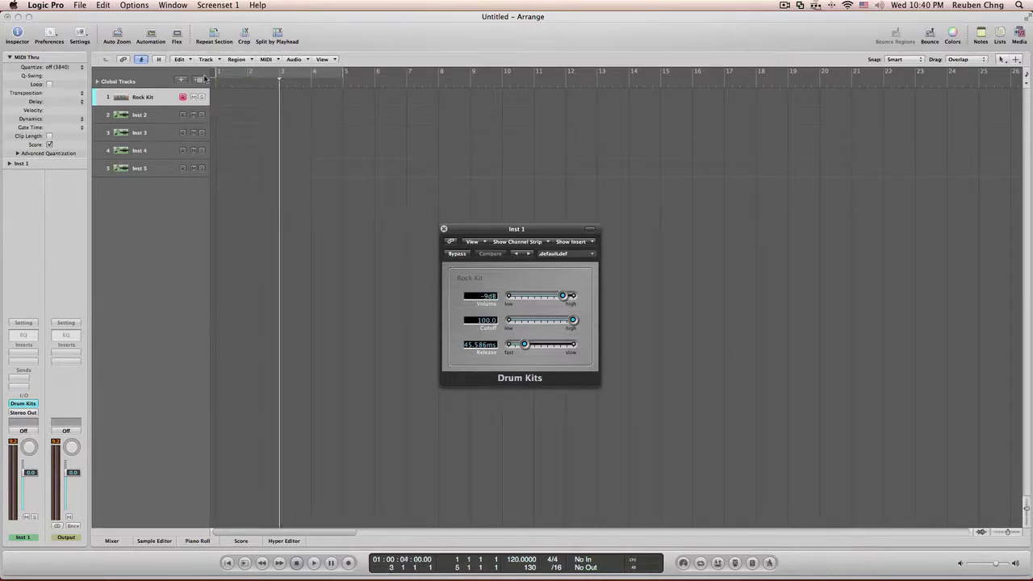
key("period")
key("period")
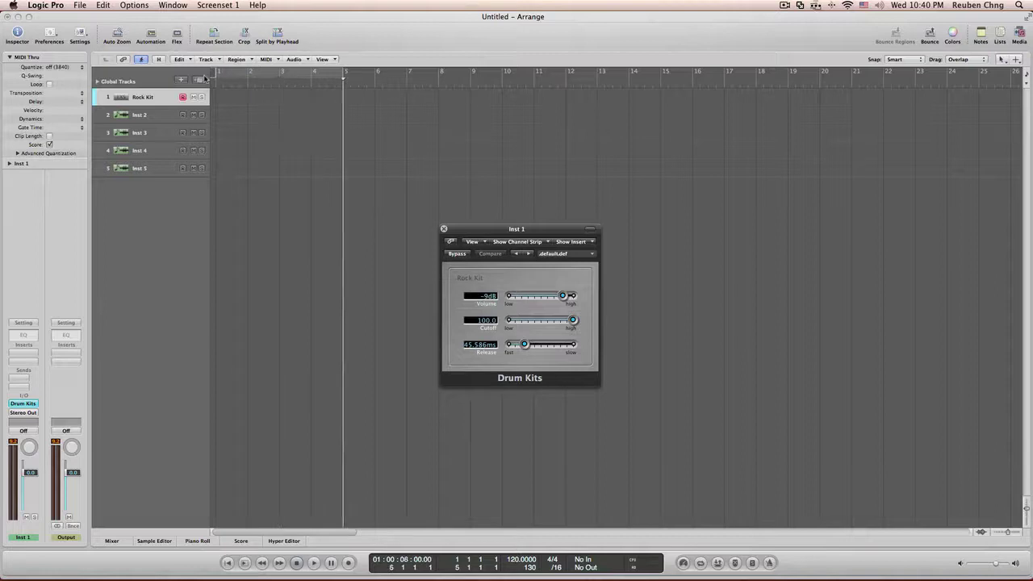
key("Return")
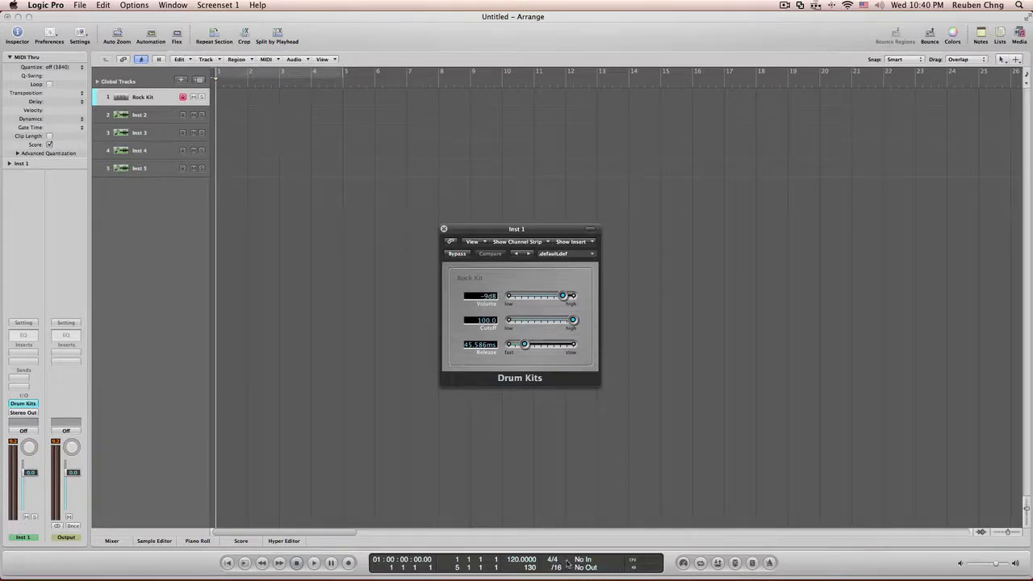
key("period")
key("period")
key("period")
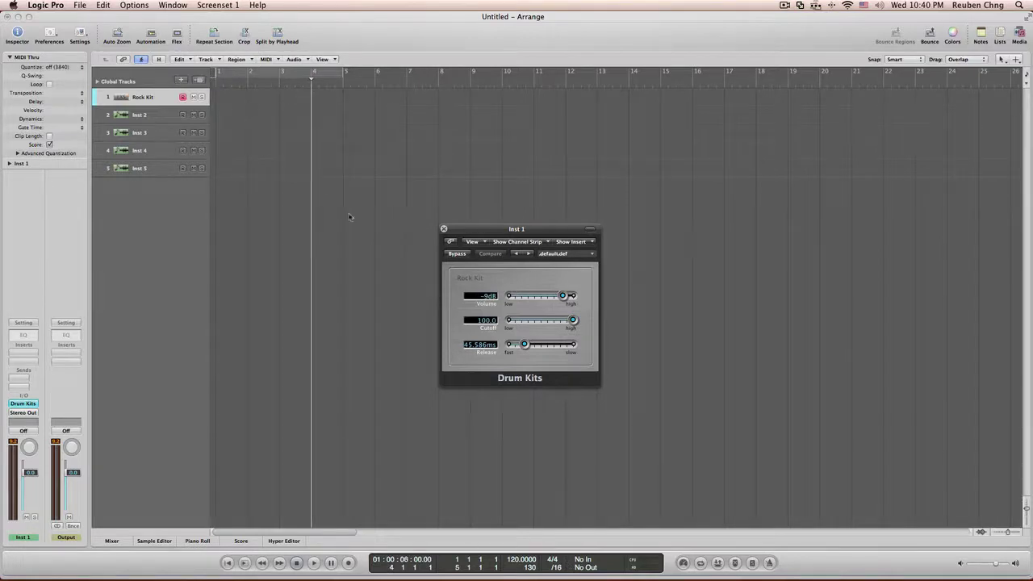
Set the project time signature to 5/4 and compare the bar spacing with the playhead
left_click(552, 563)
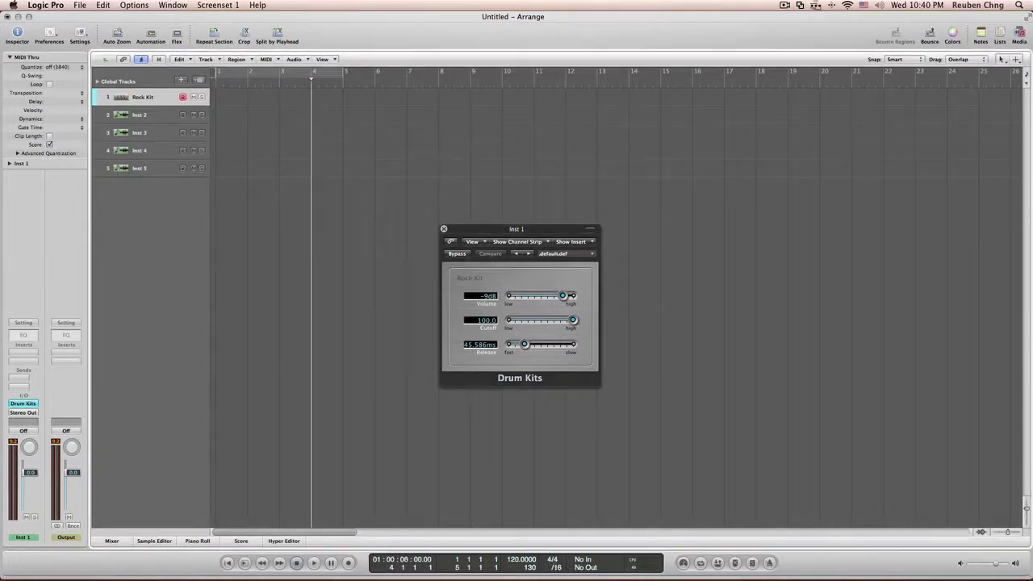
double_click(552, 562)
type("5")
key("Return")
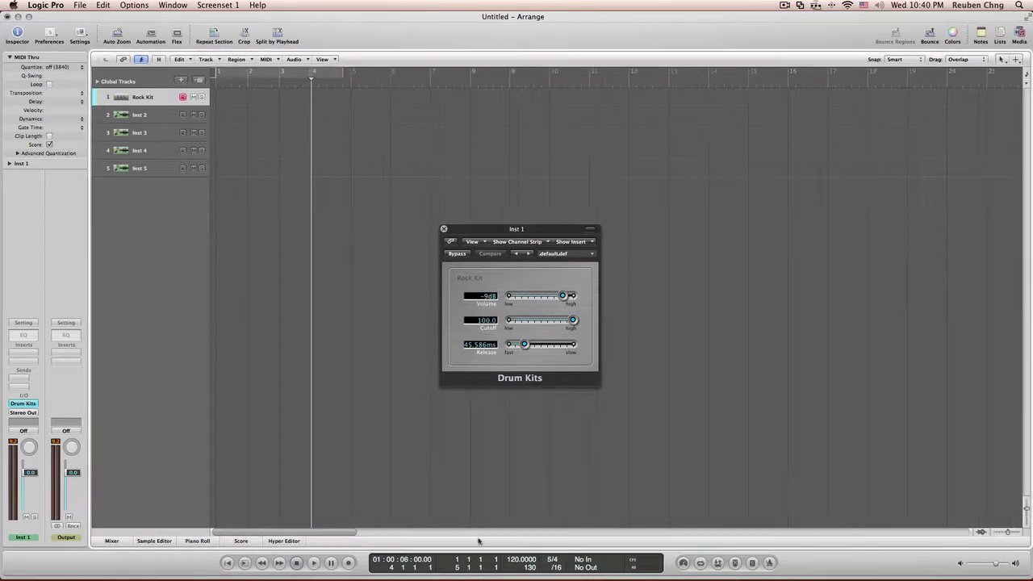
key("Return")
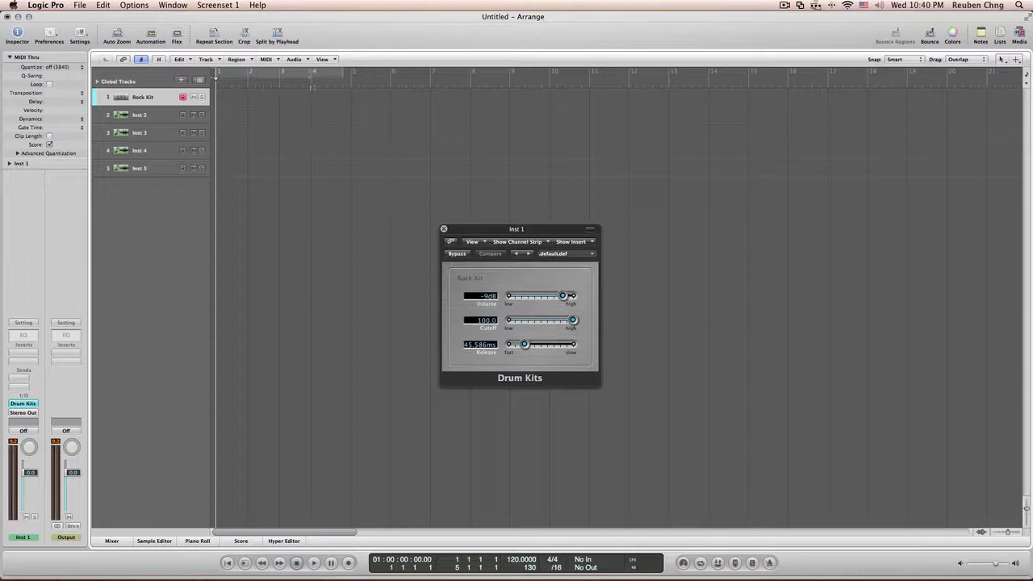
key("super+shift+z")
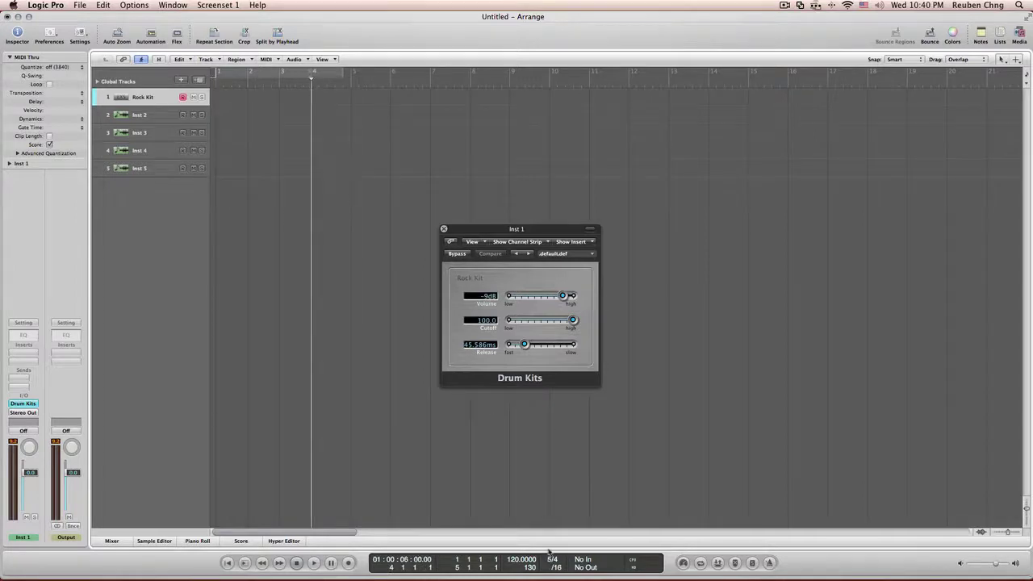
Restore the project time signature to 4/4 and return the playhead to the beginning
double_click(549, 561)
type("4")
key("Return")
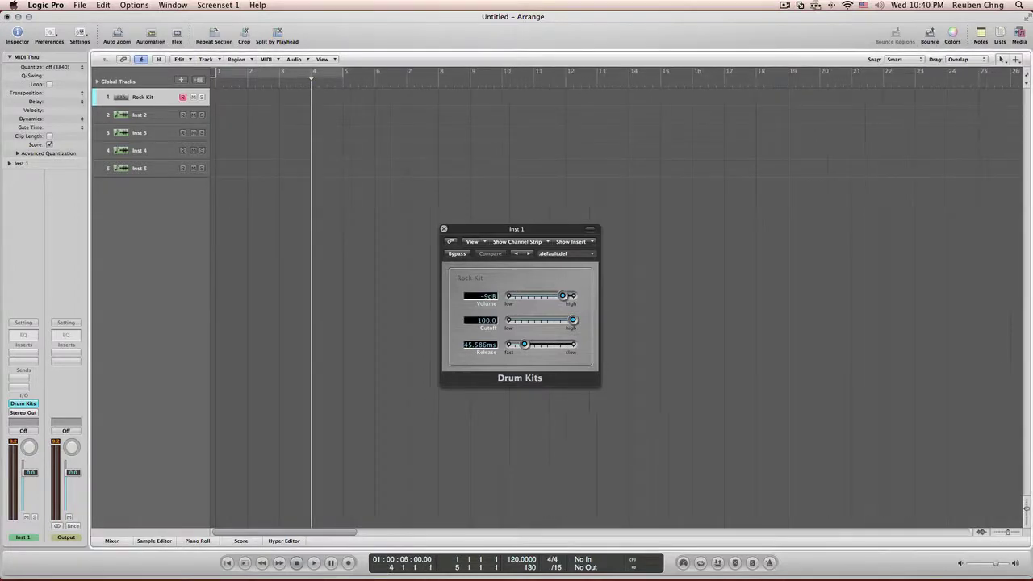
key("Return")
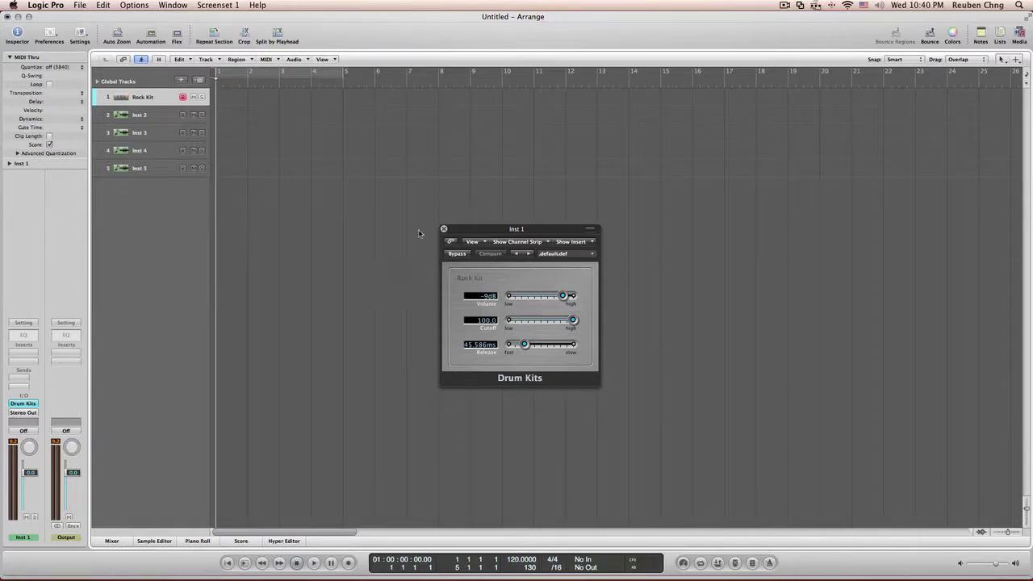
Turn on the metronome, preview it from bar 2, and return the playhead to the beginning
key("k")
key("period")
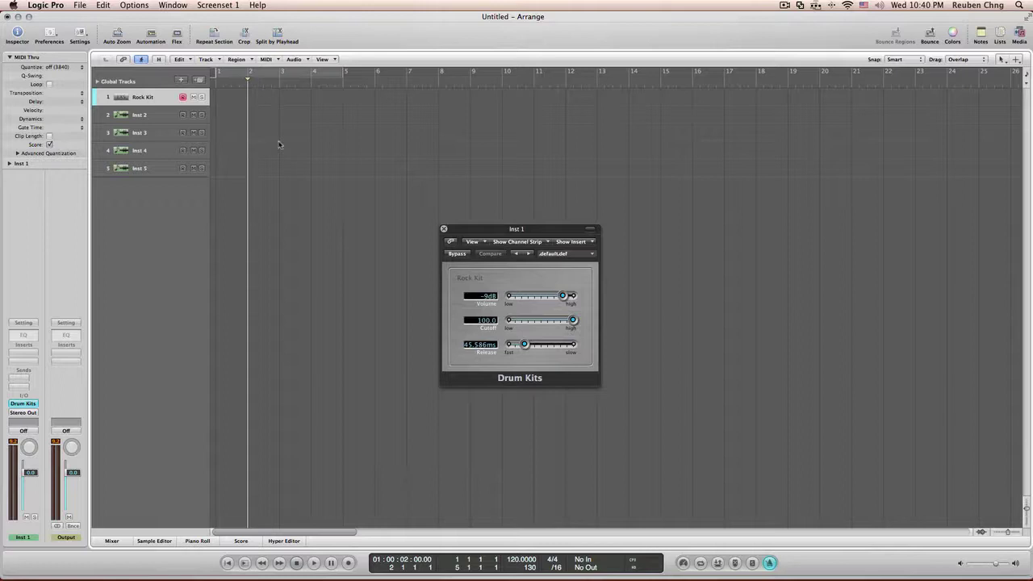
key("space")
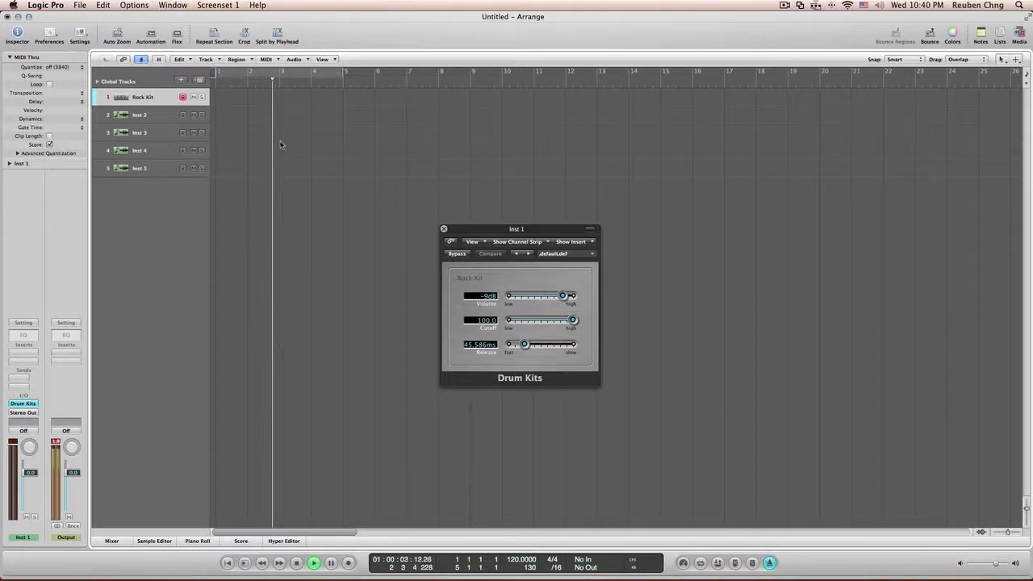
key("space")
key("Return")
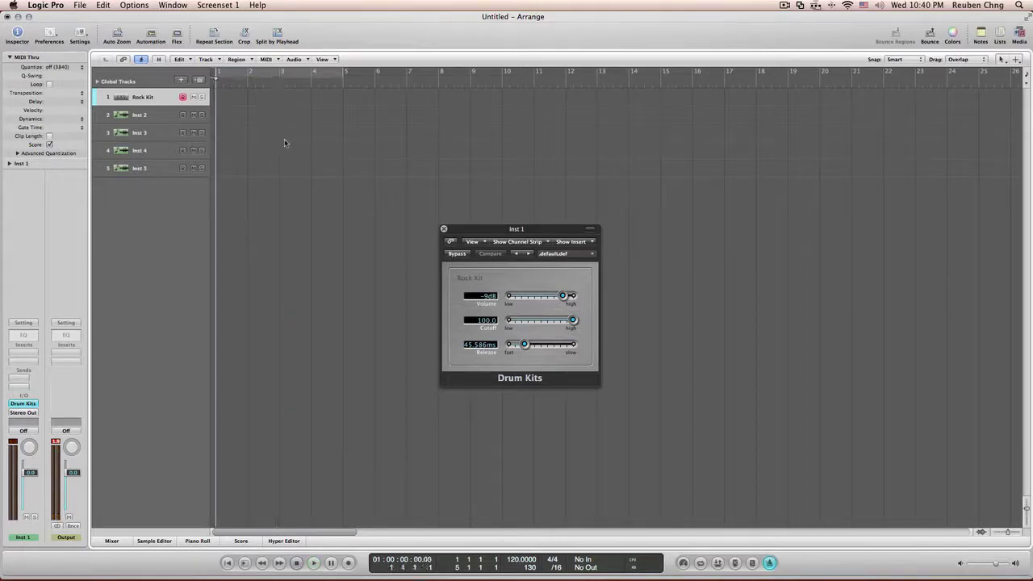
Record a drum pattern on the Rock Kit track from bar 2 to bar 4
key("period")
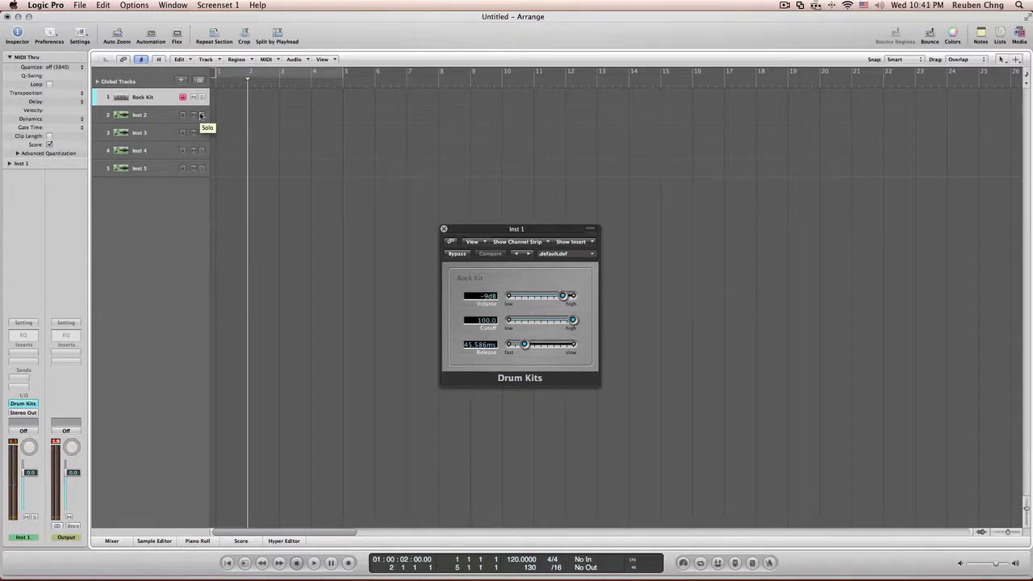
key("r")
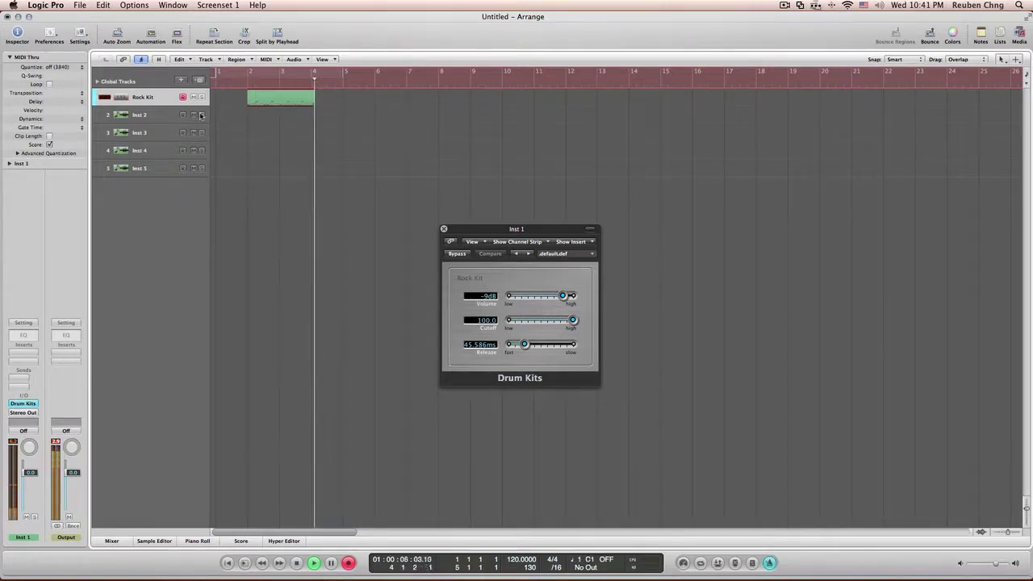
key("space")
Quantize the recorded Rock Kit region to 1/8-Note
left_click(282, 94)
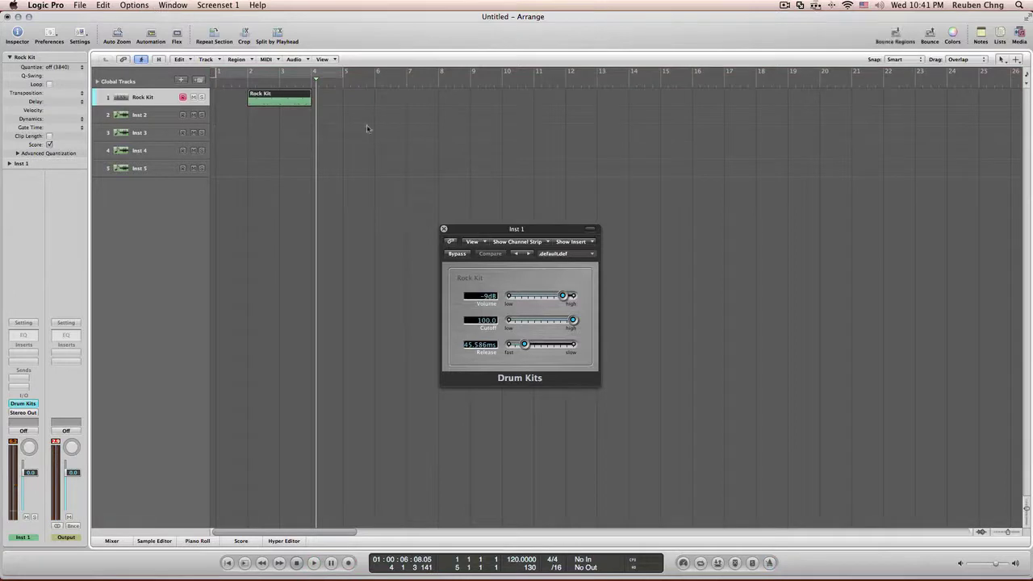
left_click(248, 84)
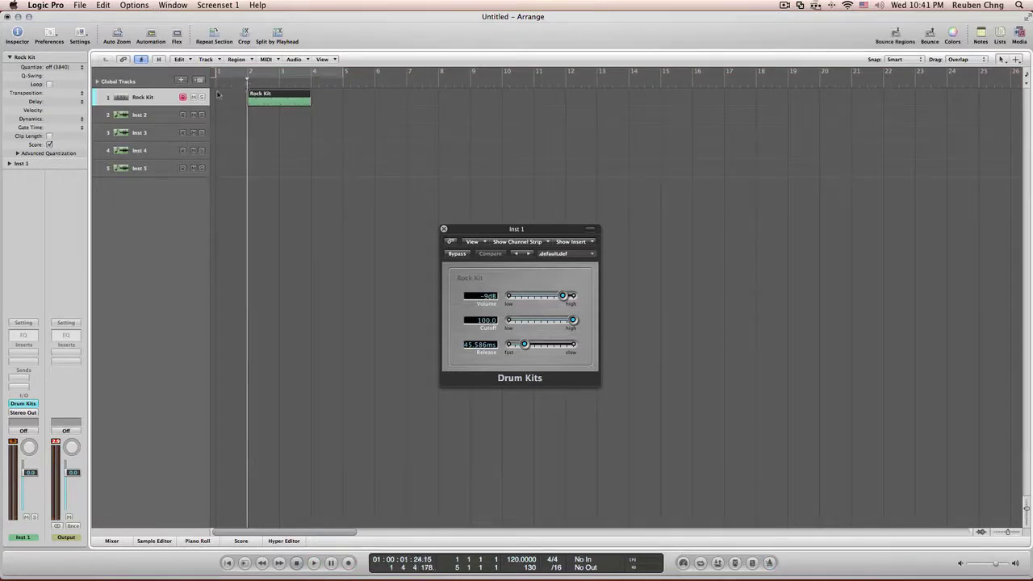
left_click(67, 69)
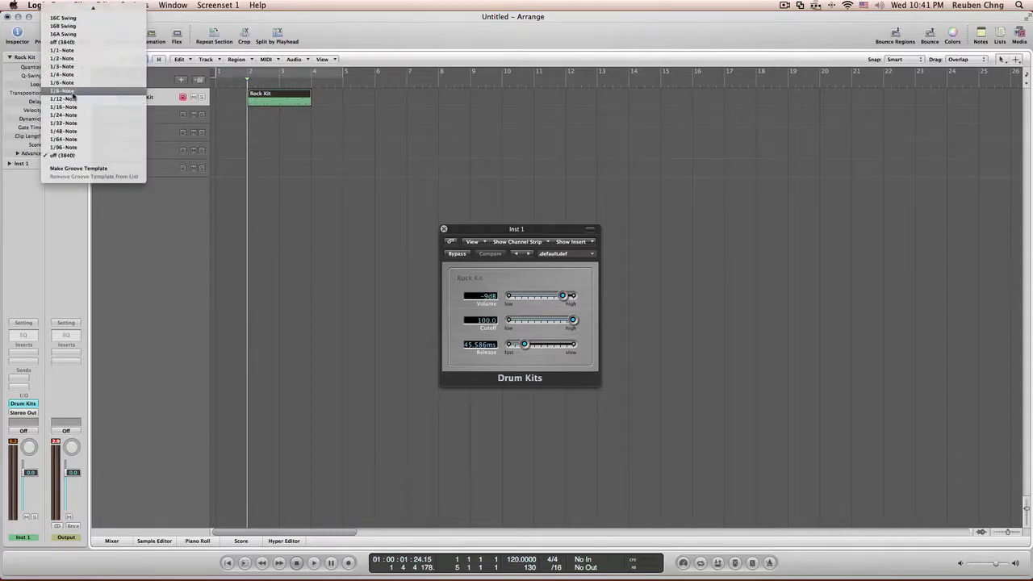
left_click(71, 92)
Record a second drum pass over the existing Rock Kit region, starting exactly at bar 2
key("comma")
key("period")
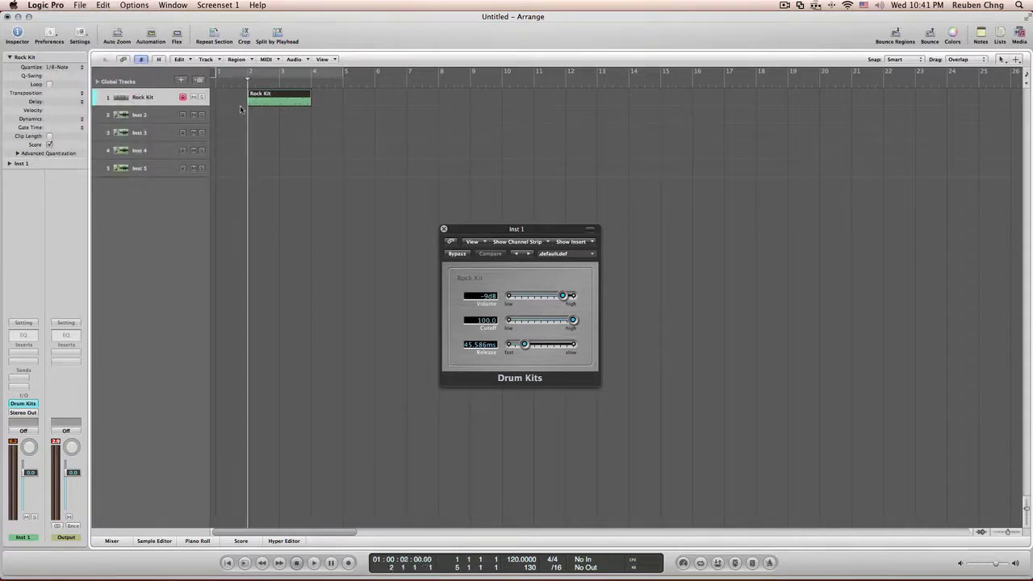
key("r")
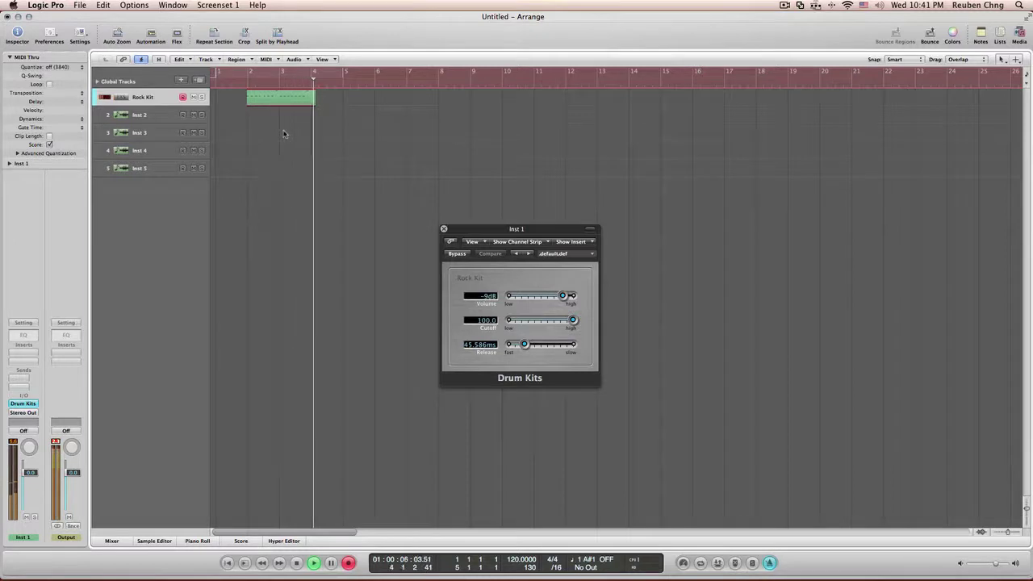
key("space")
Quantize both overlapping Rock Kit regions to 1/8-Note
left_click_drag(394, 125, 248, 99)
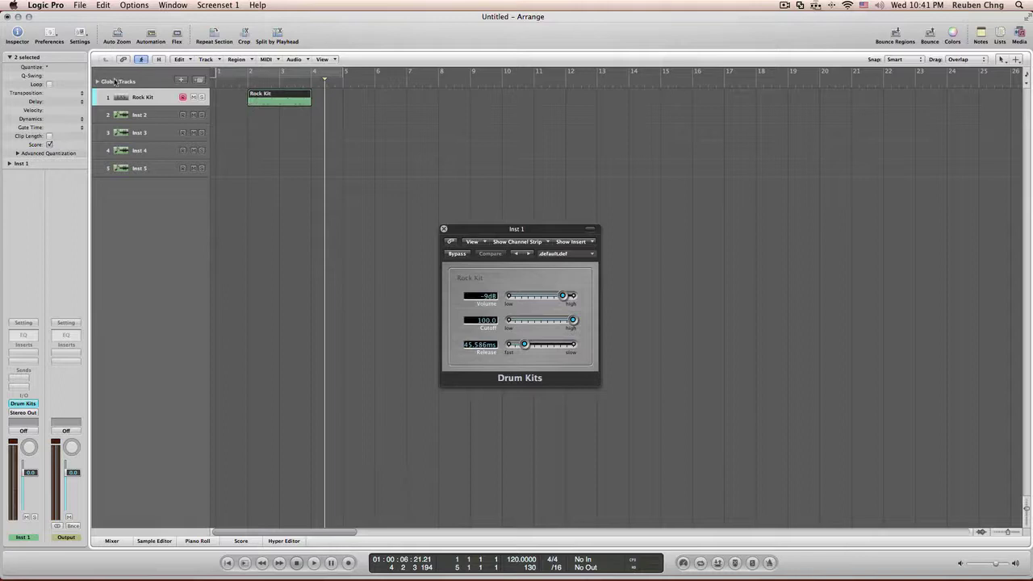
left_click(54, 69)
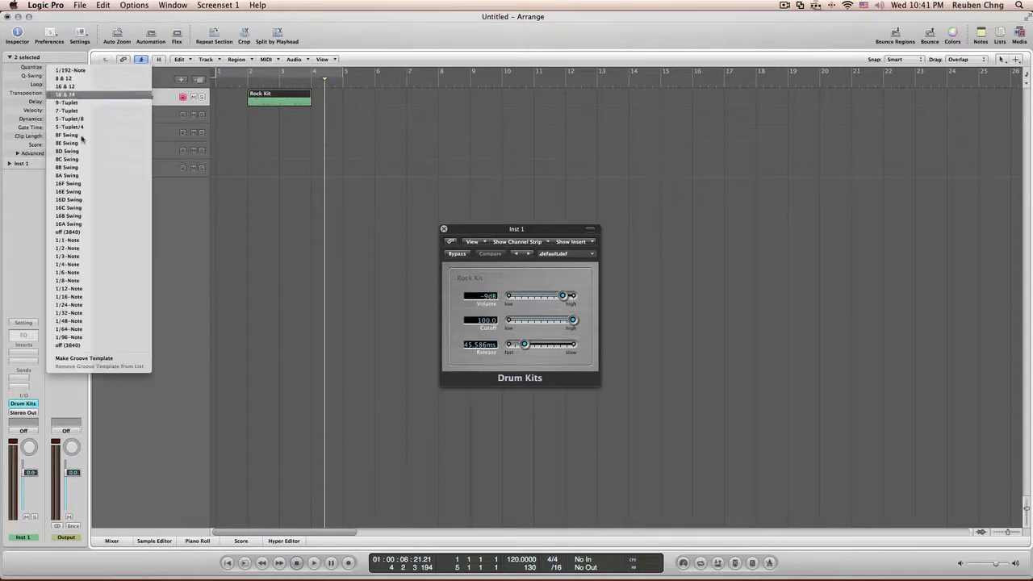
left_click(85, 282)
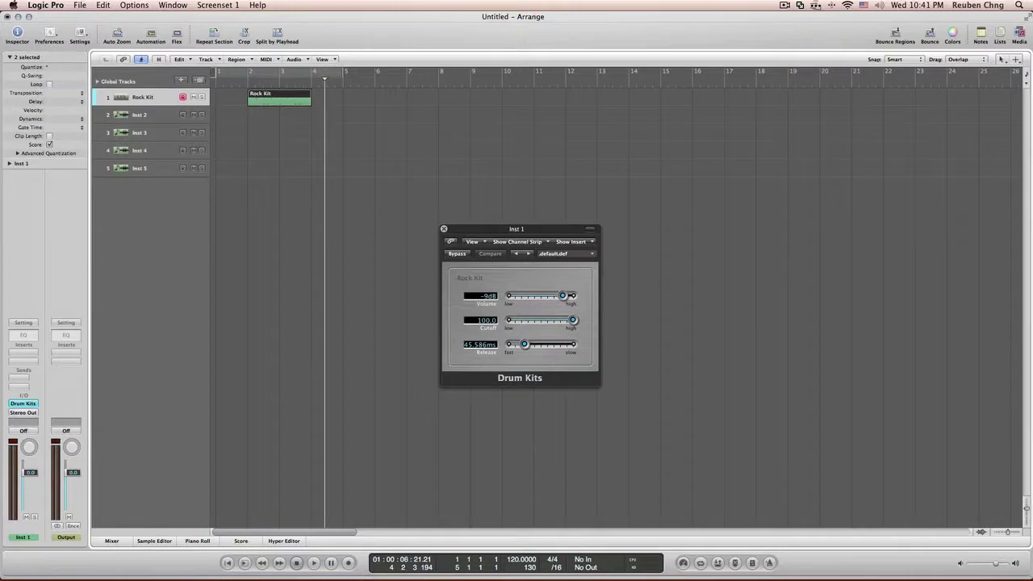
Select the overlapping Rock Kit regions again and open them in the Piano Roll
left_click(244, 80)
left_click_drag(391, 145, 276, 102)
key("p")
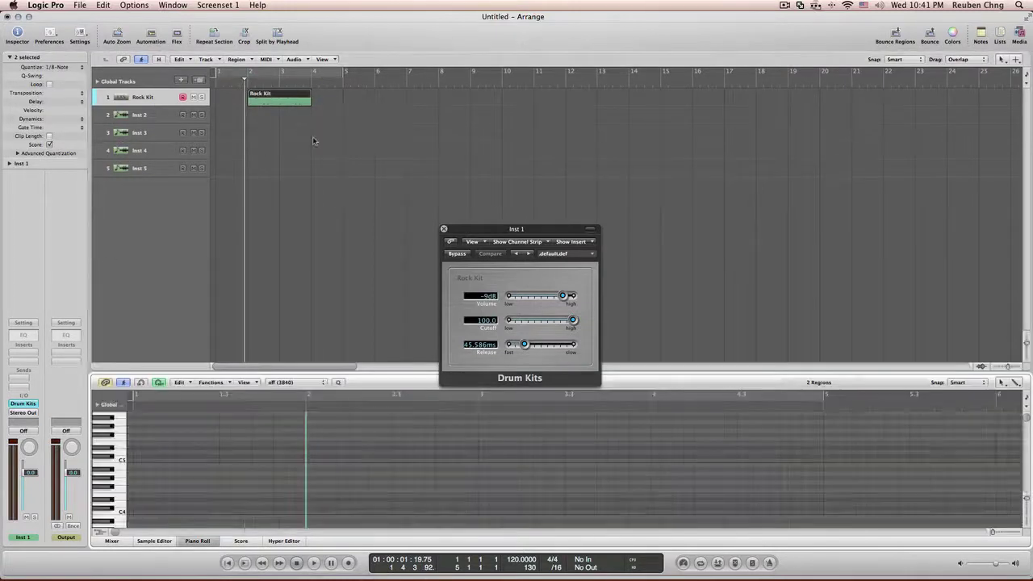
left_click(374, 135)
left_click(274, 98)
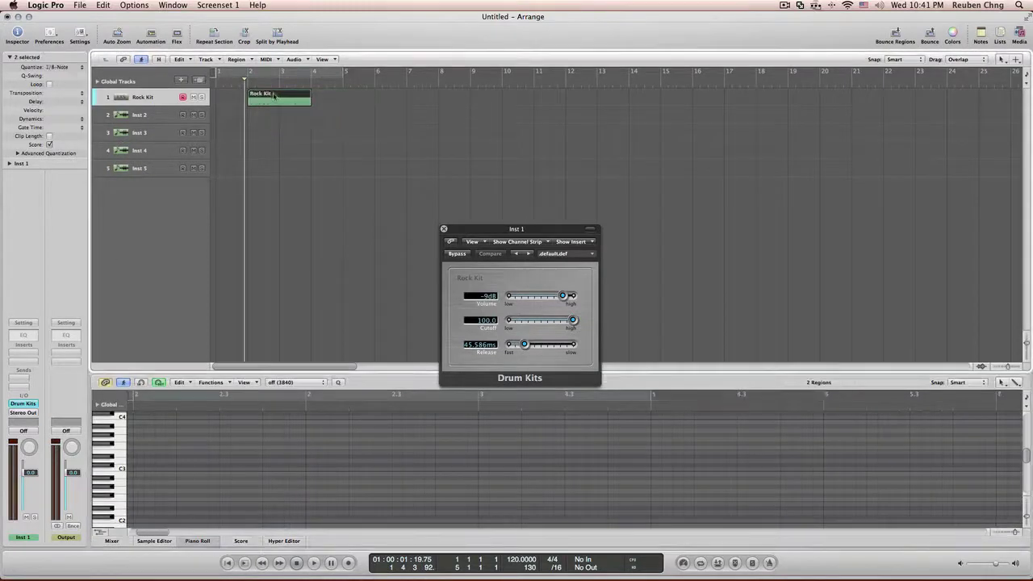
Select the two overlapping Rock Kit regions and merge them into a single region
key("super+z")
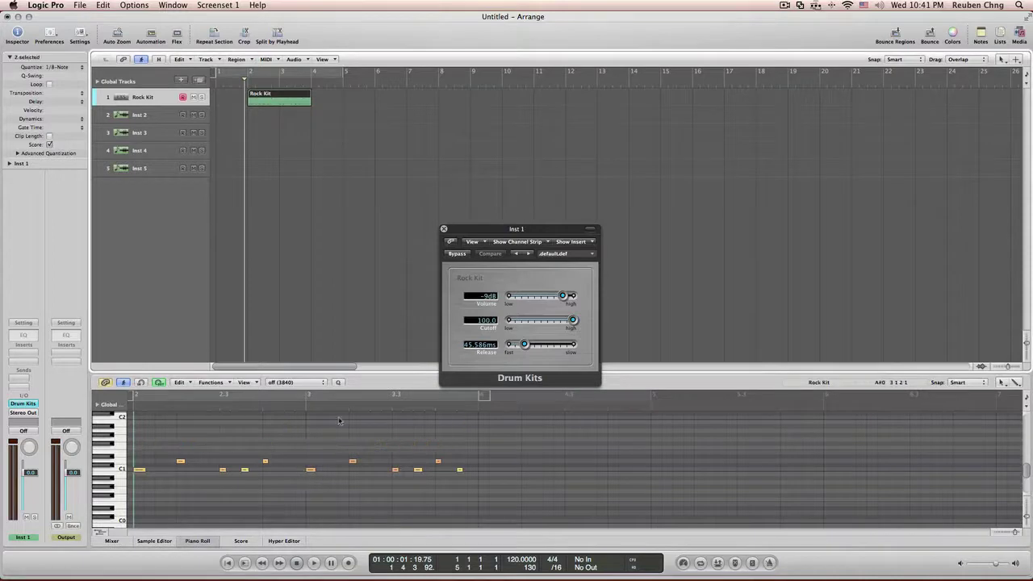
left_click(322, 154)
left_click_drag(322, 153, 286, 102)
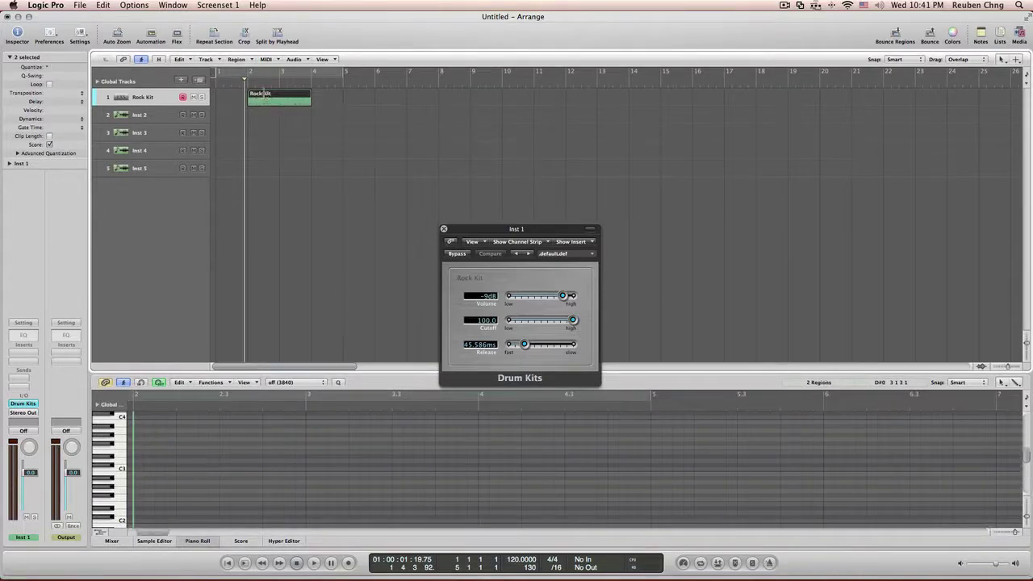
key("super+z")
left_click_drag(342, 131, 221, 88)
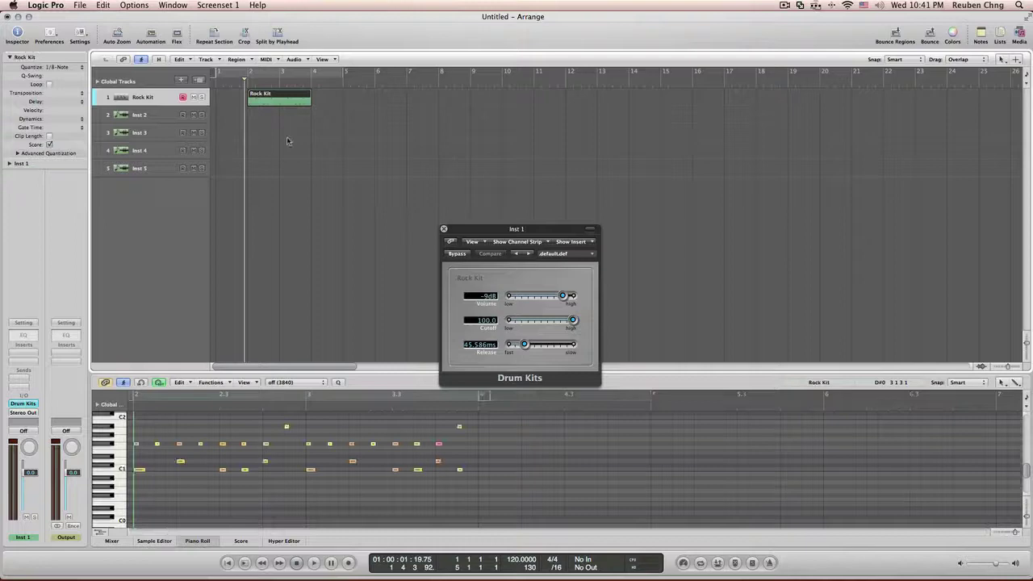
left_click(366, 469)
key("super+a")
left_click(299, 385)
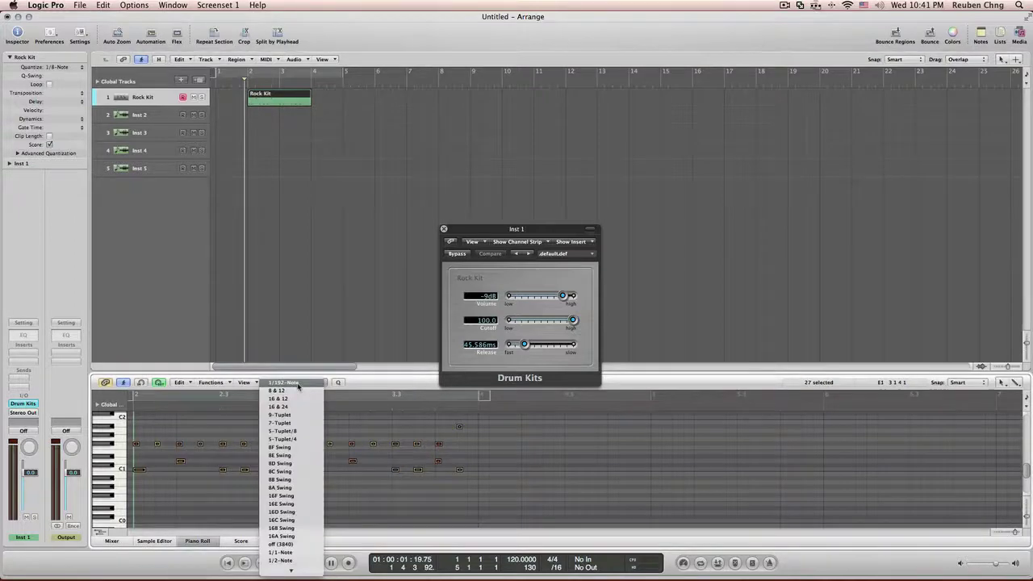
left_click(339, 384)
Select all notes of the merged Rock Kit region in the Piano Roll and quantize them to 1/8-Note
key("ctrl+Right")
key("ctrl+Right")
key("ctrl+Right")
key("ctrl+Right")
key("ctrl+Right")
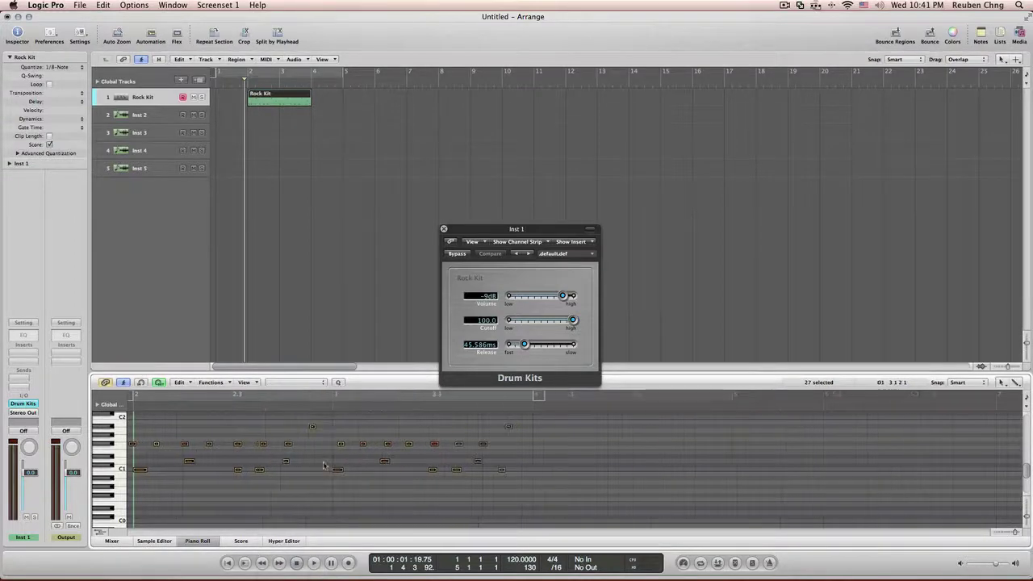
left_click(315, 460)
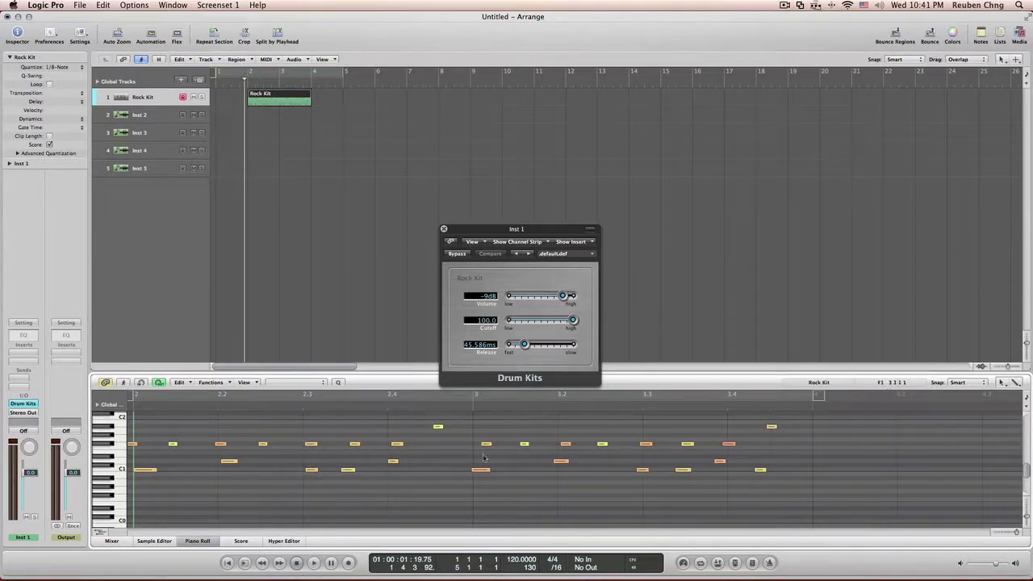
key("super+a")
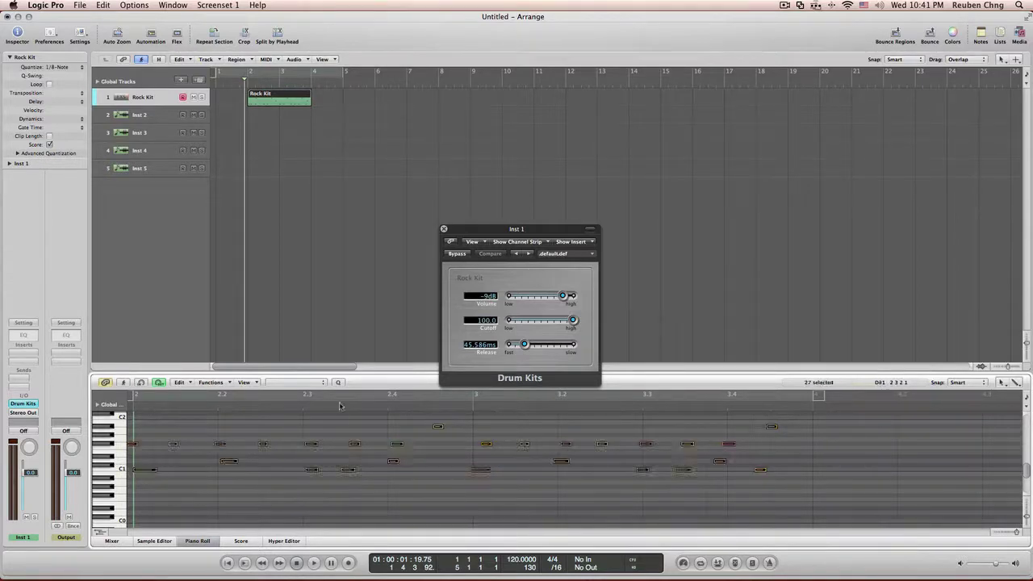
left_click(312, 384)
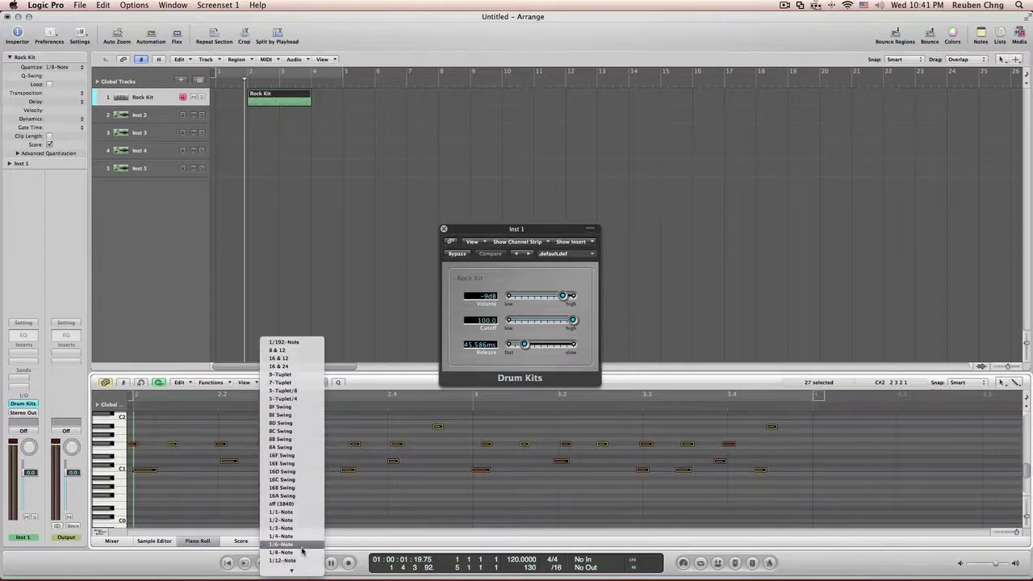
left_click(301, 553)
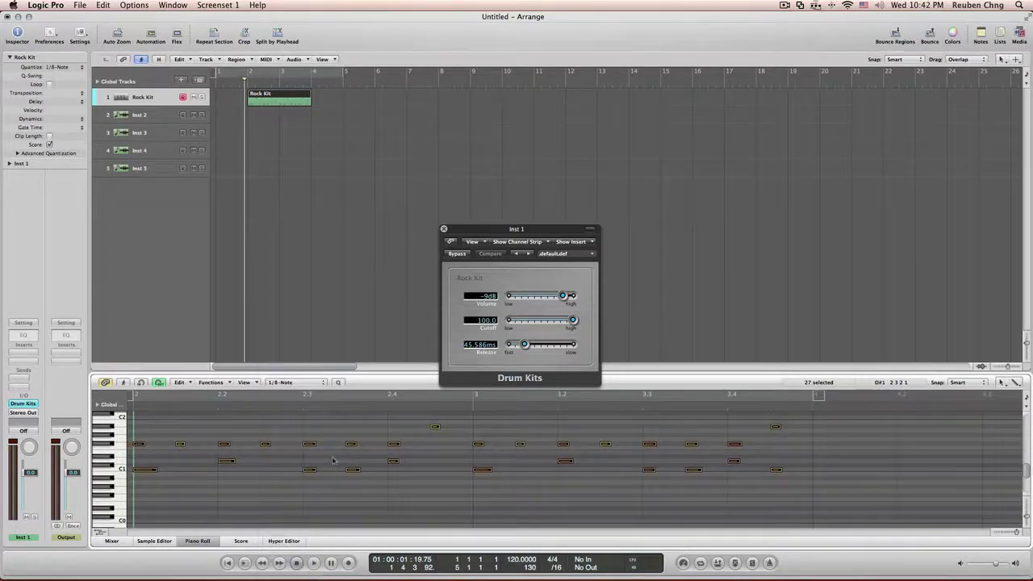
key("ctrl+Left")
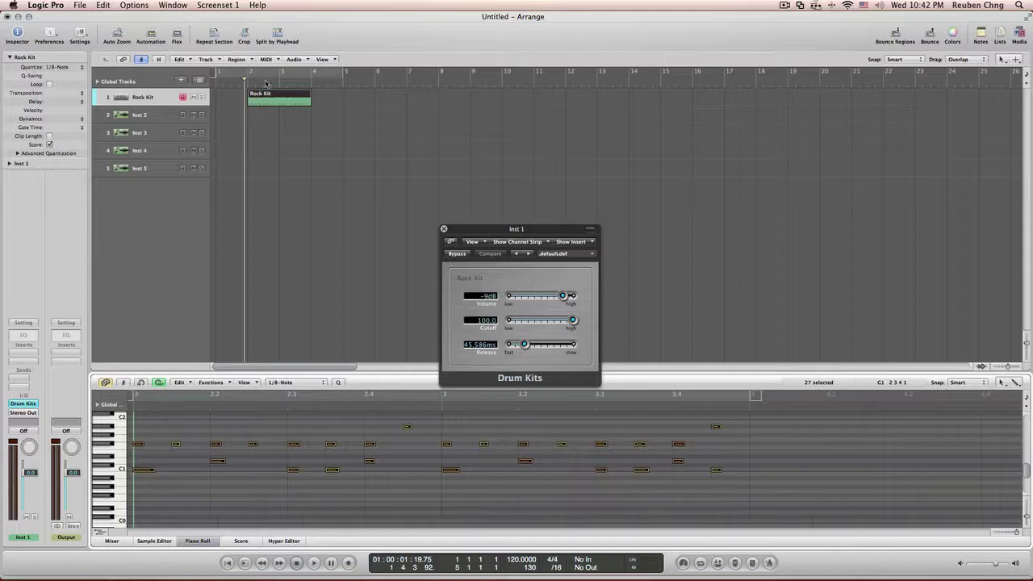
Play back the merged Rock Kit region and return the playhead to bar 2
left_click(244, 84)
key("space")
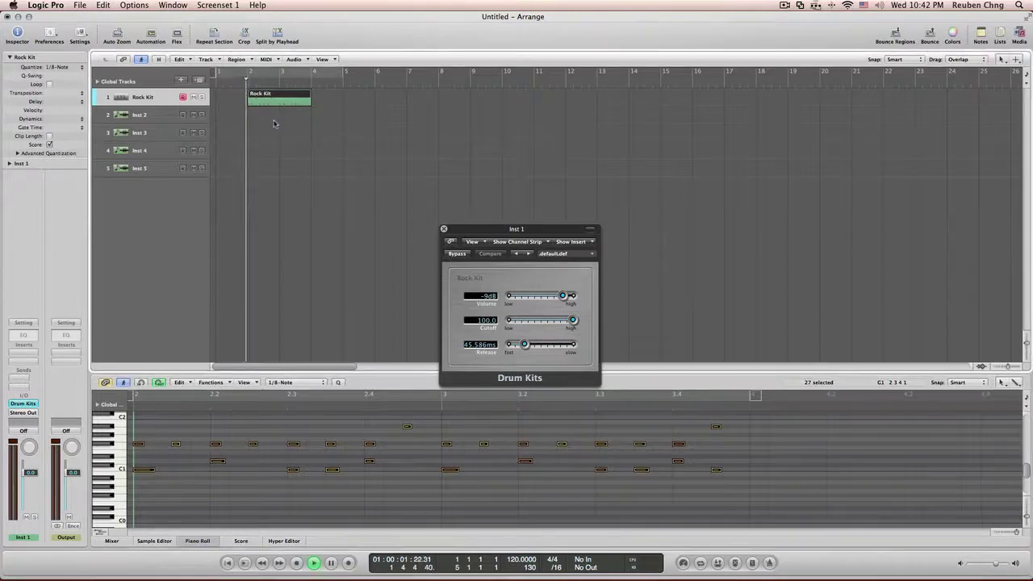
key("space")
left_click(279, 166)
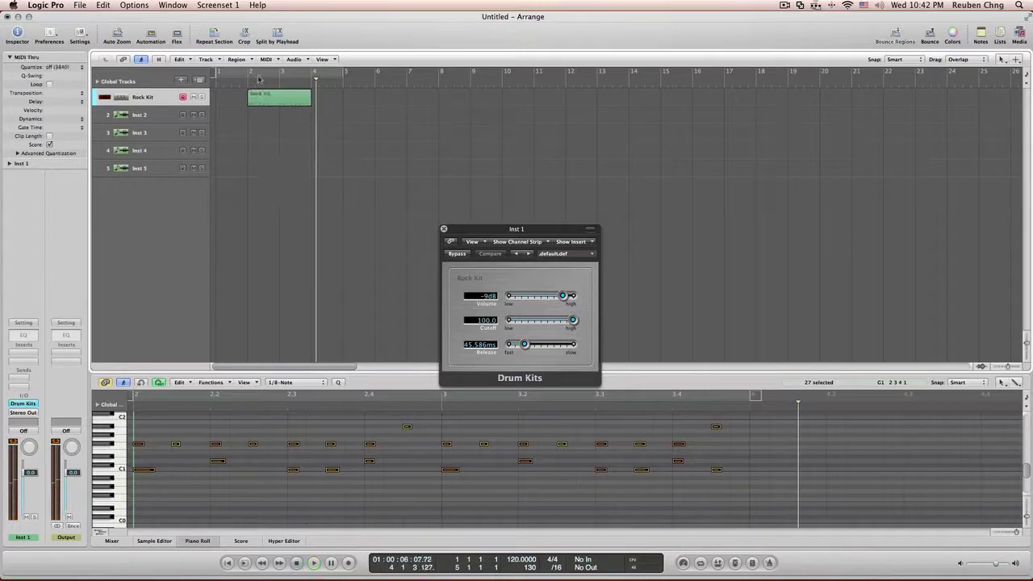
left_click(246, 84)
left_click(247, 83)
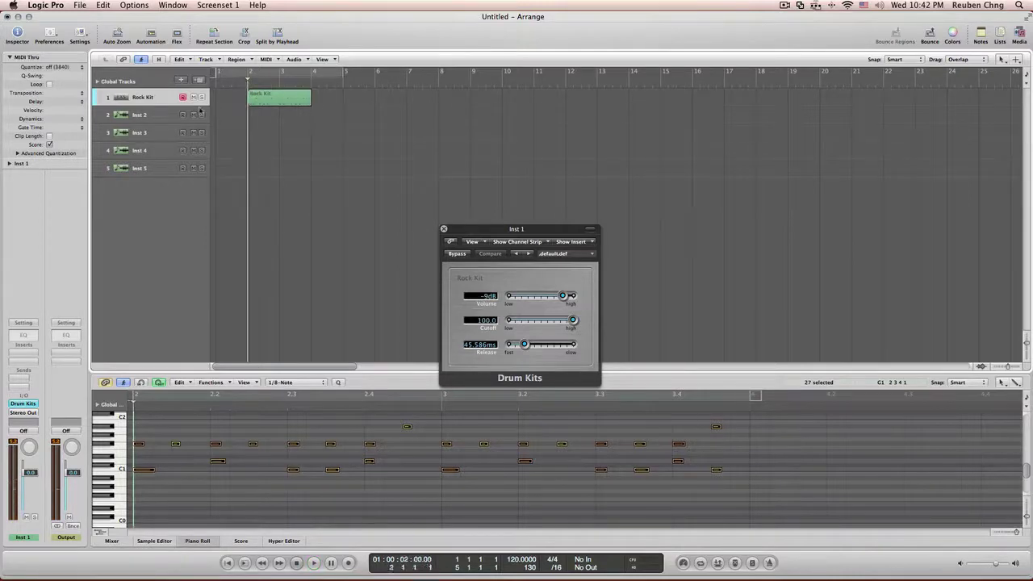
Mute the Rock Kit track and load the stereo GarageBand Drum Kits instrument on the Inst 2 track
left_click(193, 98)
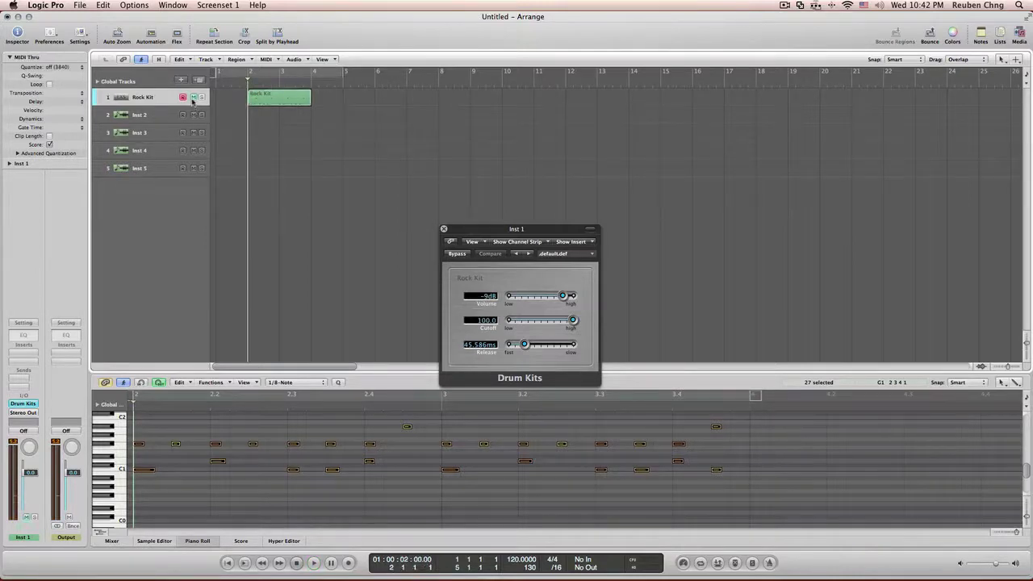
left_click(141, 114)
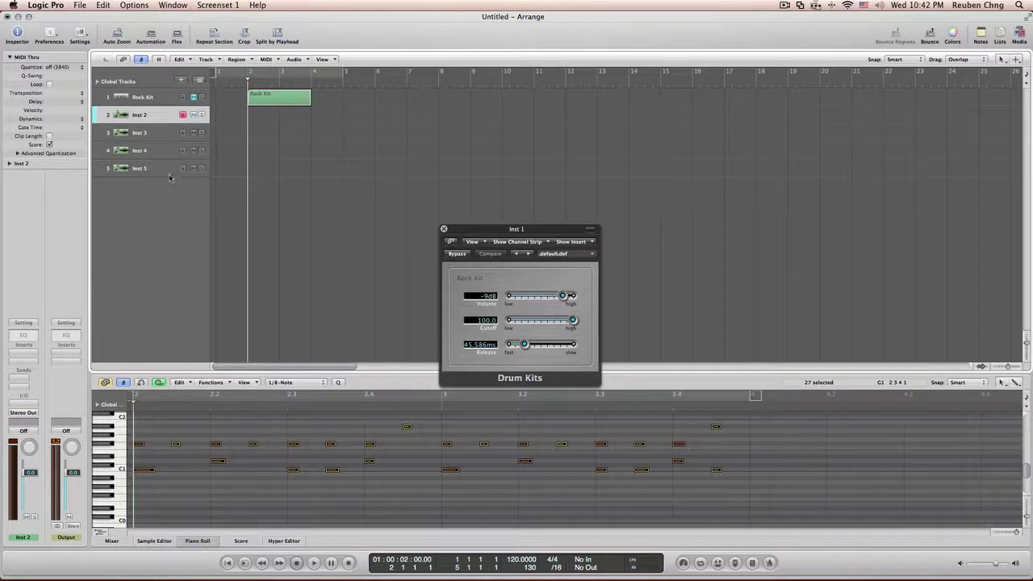
left_click(32, 406)
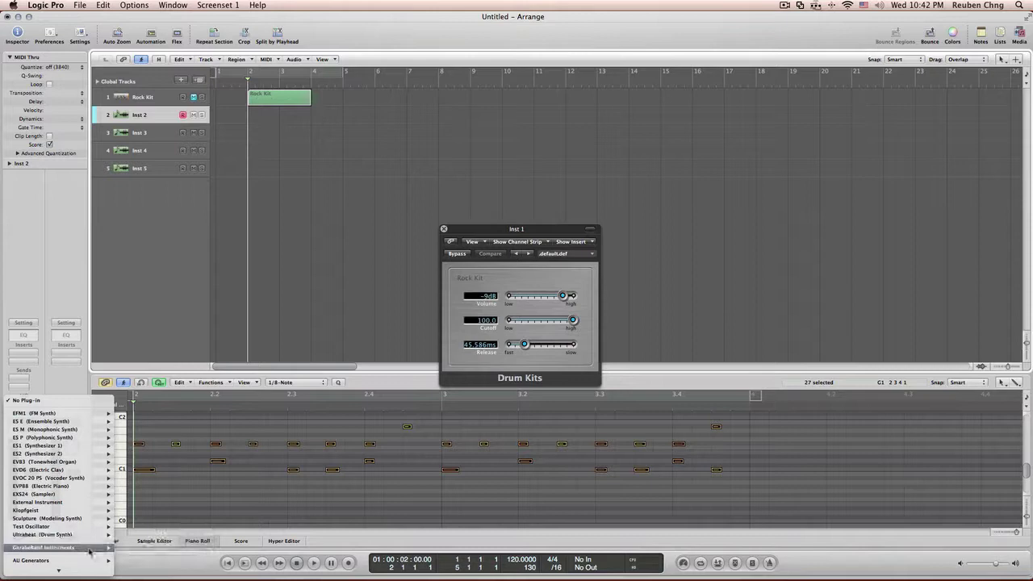
mouse_move(97, 547)
mouse_move(138, 465)
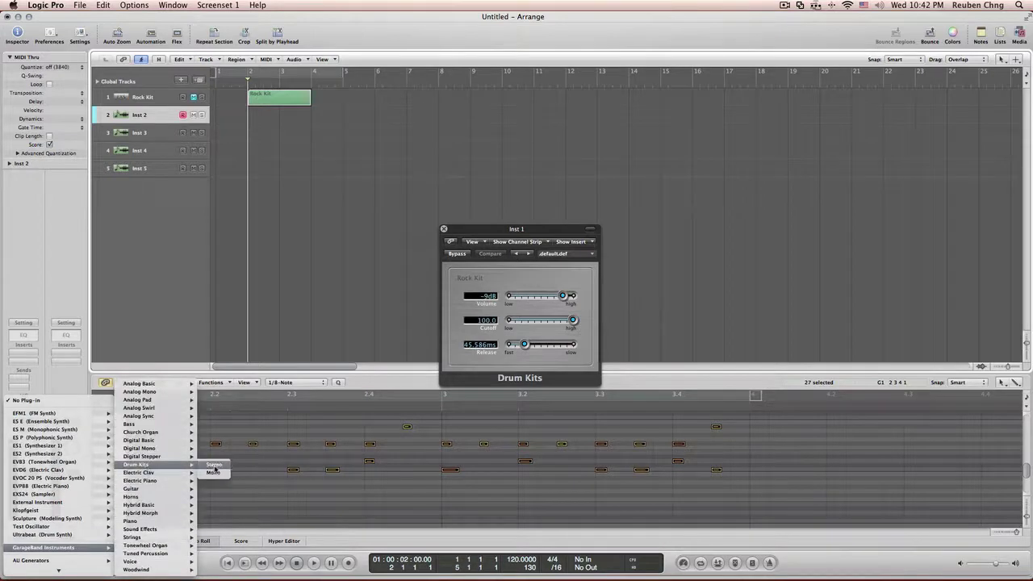
left_click(223, 466)
Load the Dance Kit setting on the second track's Drum Kits instrument and move its plug-in window clear of the track list
left_click(167, 68)
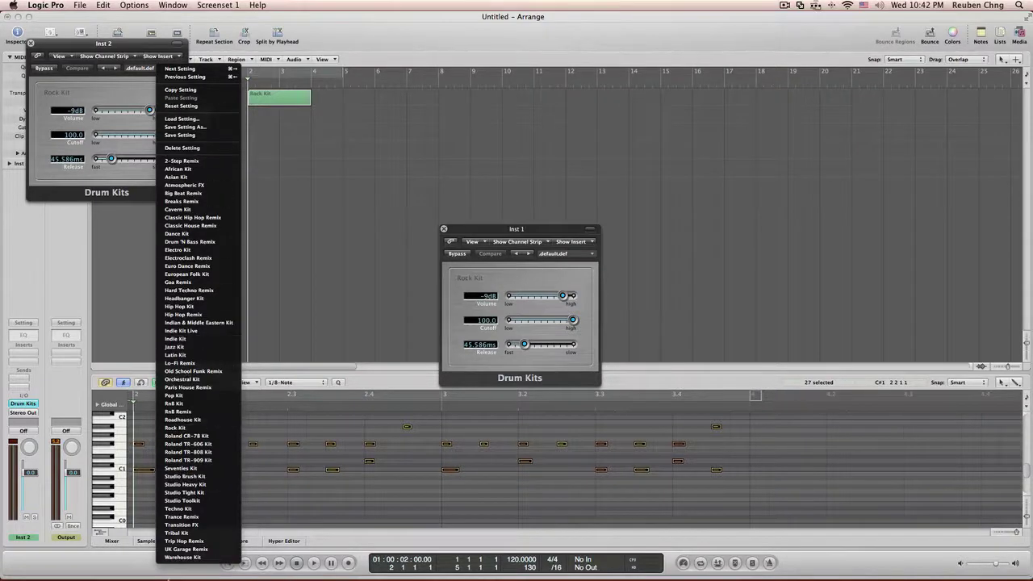
left_click(205, 240)
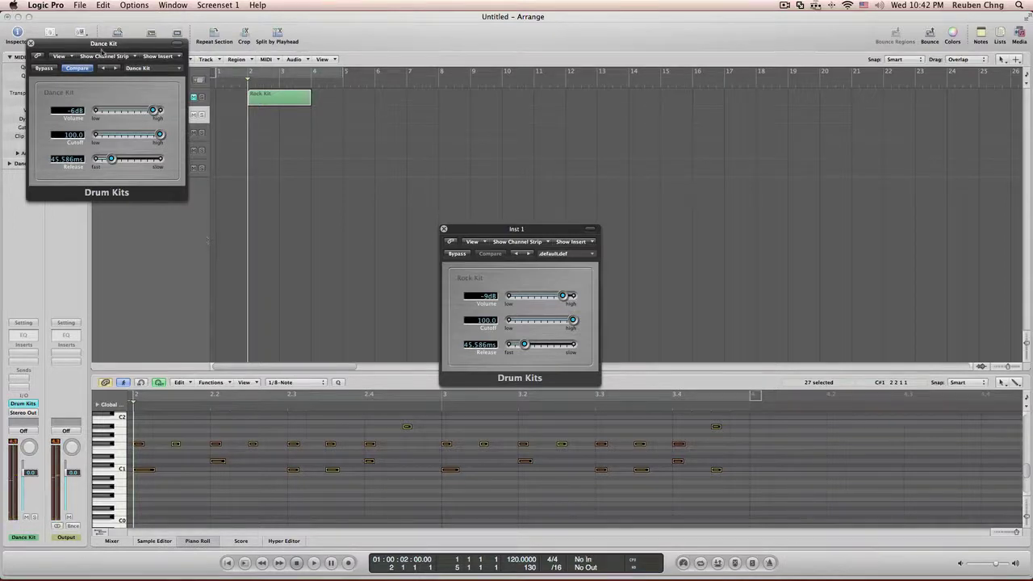
left_click_drag(102, 50, 385, 144)
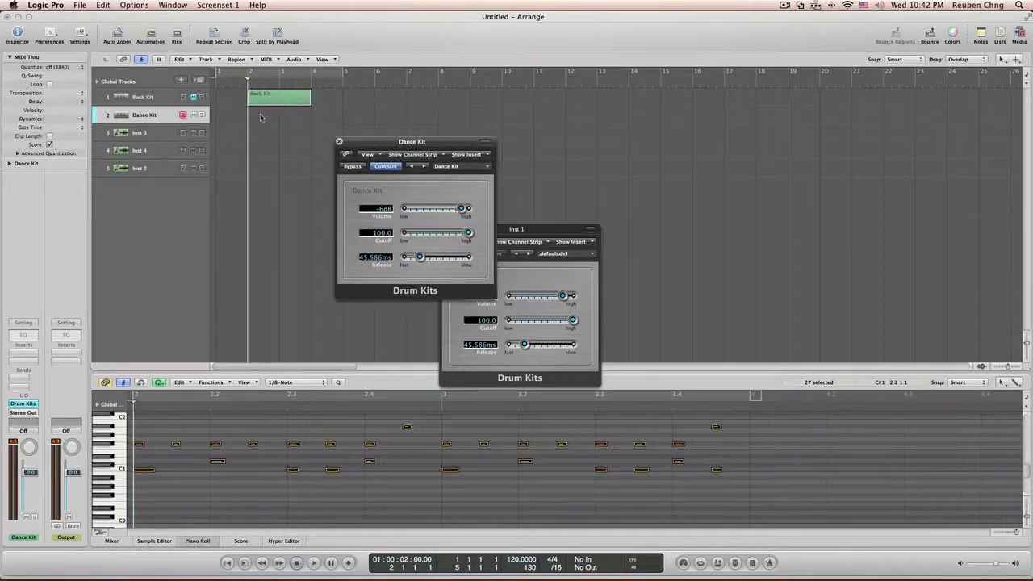
Record a C1 kick pass on the Dance Kit track from bar 2 to bar 4 and quantize it to 1/8-Note
key("r")
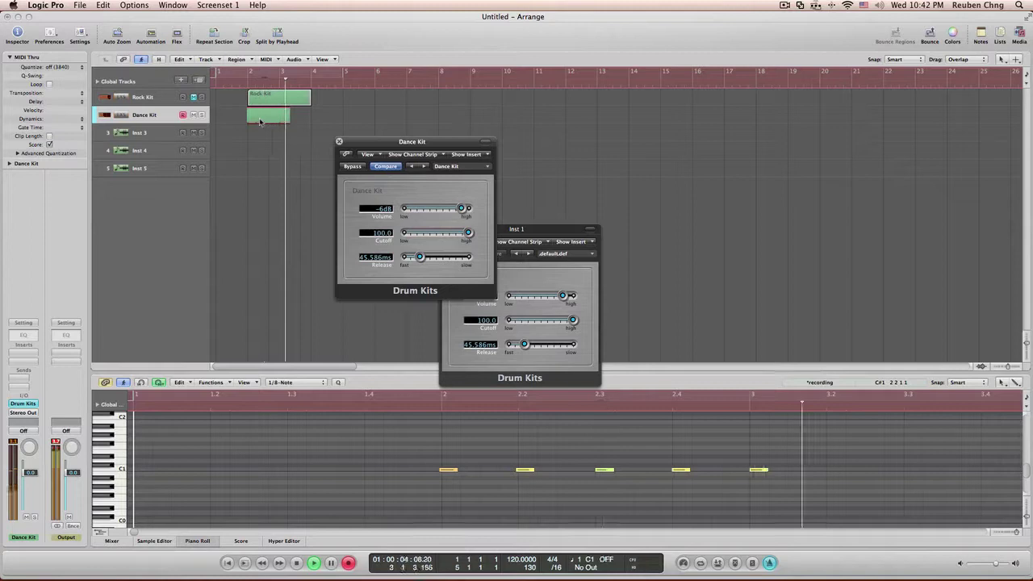
key("space")
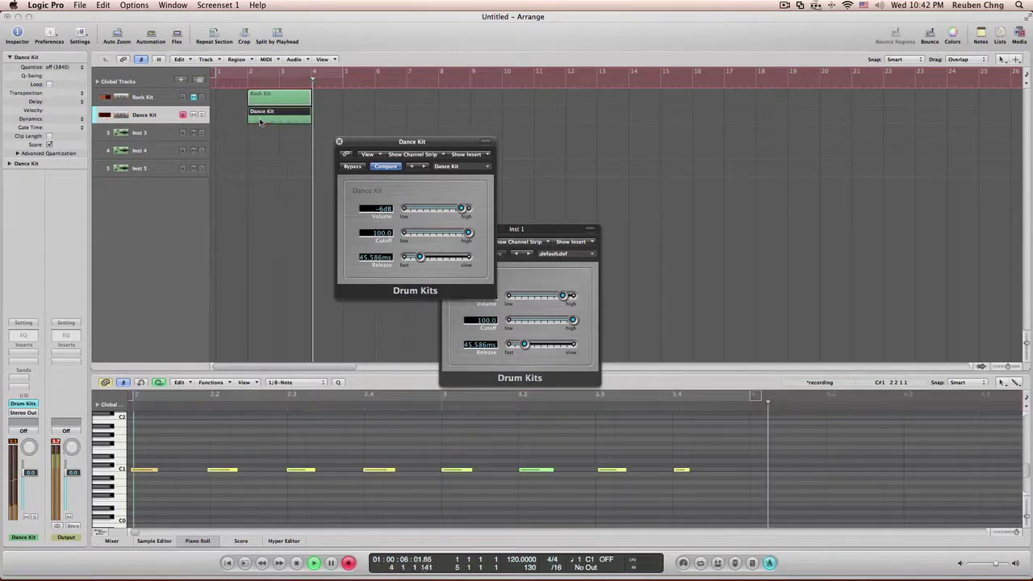
left_click(51, 67)
mouse_move(71, 3)
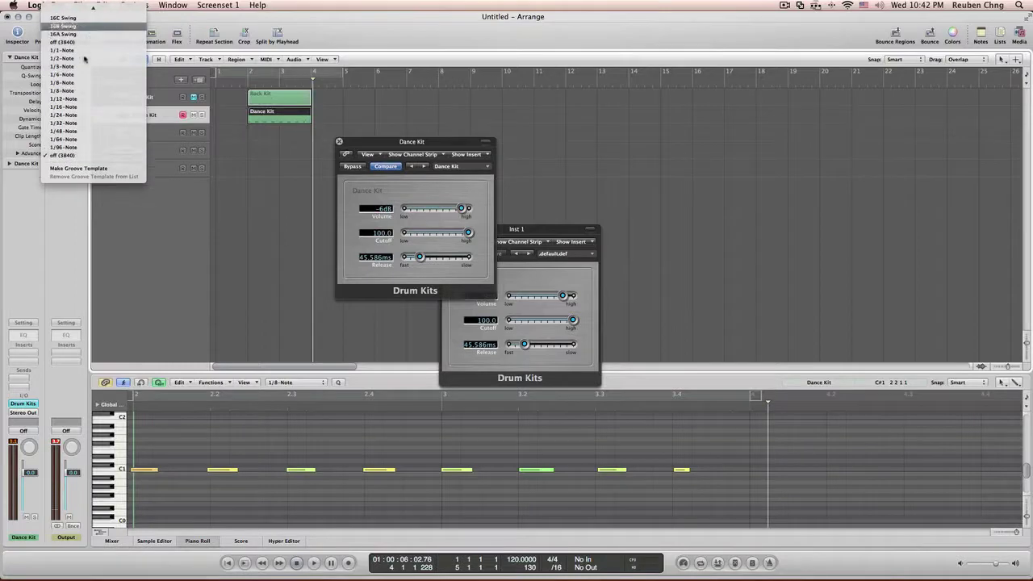
left_click(81, 90)
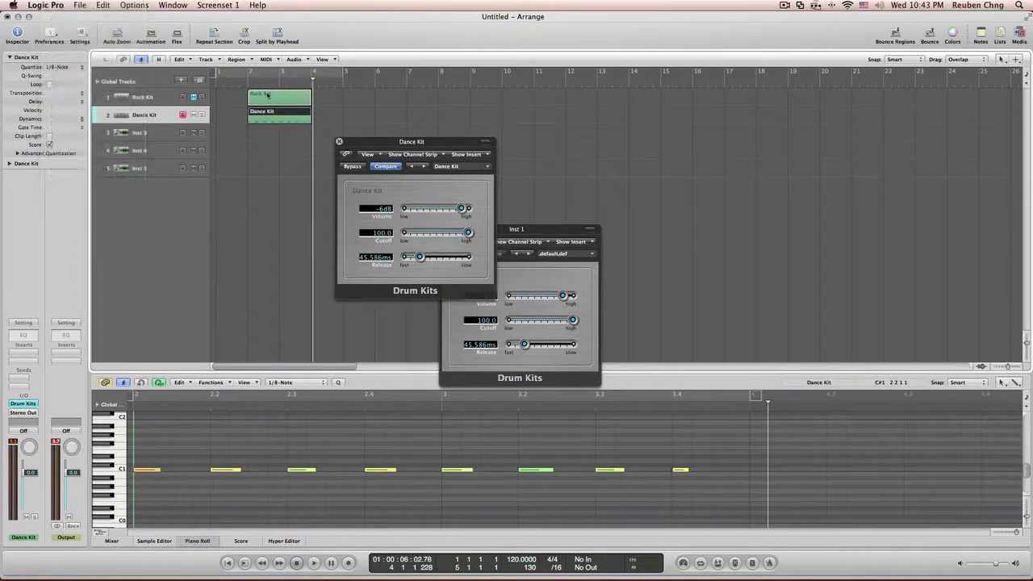
Record two more Dance Kit passes from bar 2 to bar 4, one on D1 and one alternating F#1 and A#1
key("comma")
key("comma")
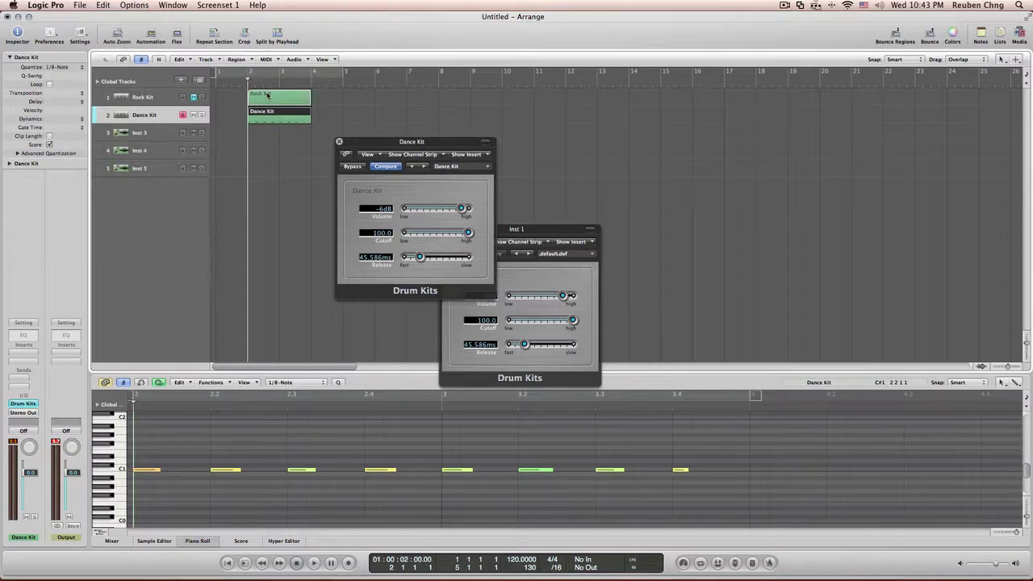
key("r")
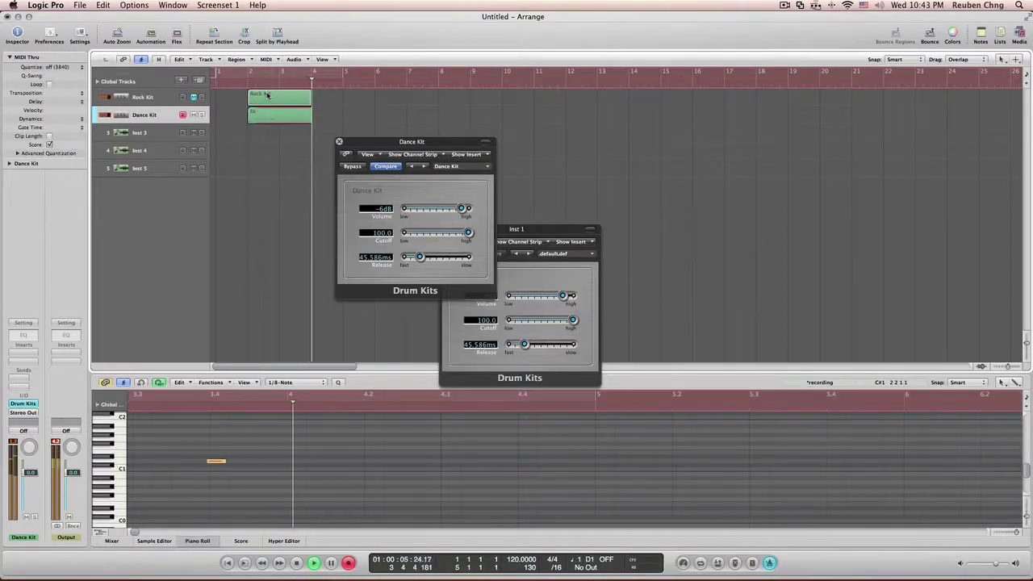
key("space")
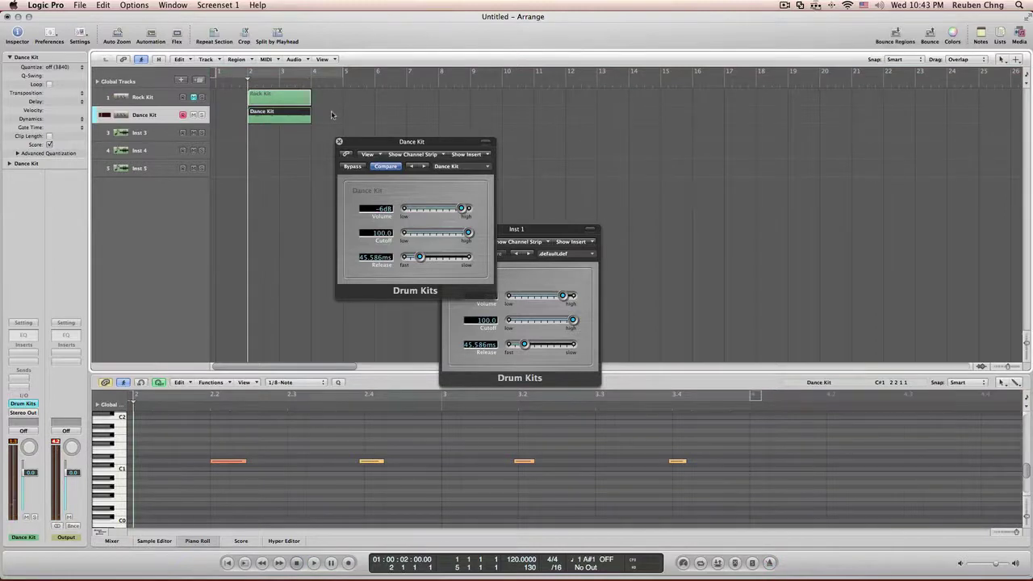
key("r")
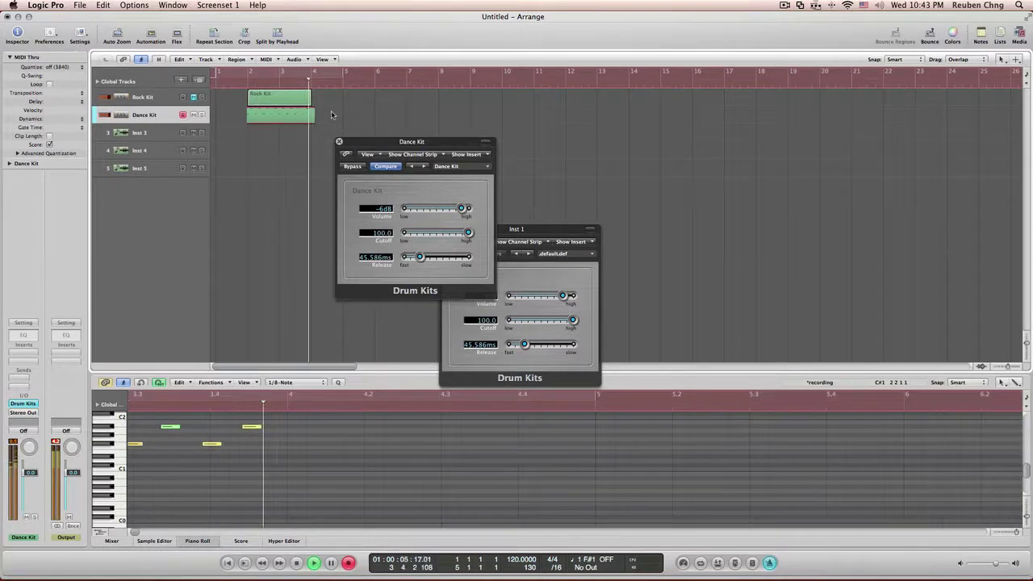
key("space")
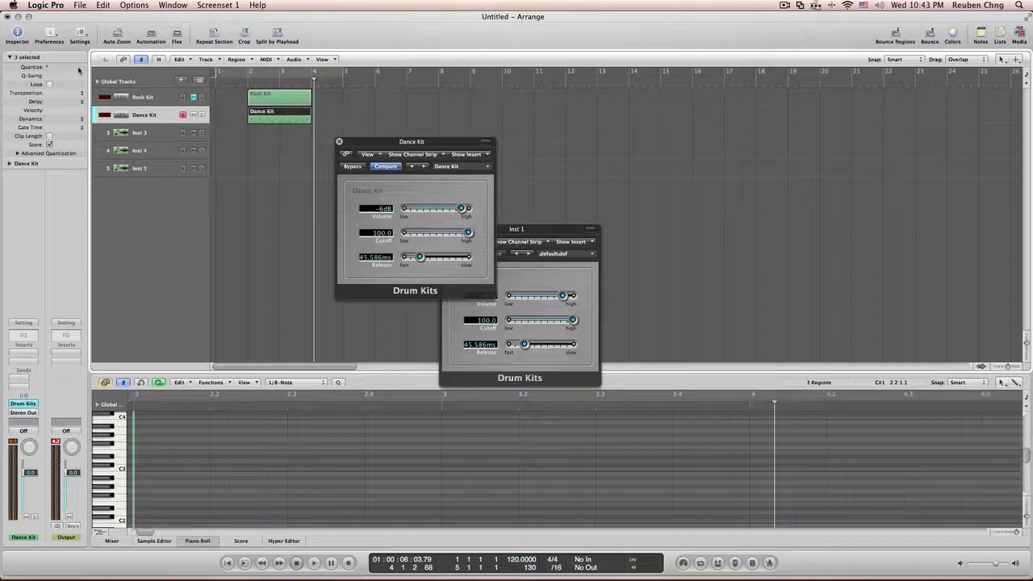
Quantize the three overlapping Dance Kit regions to 1/8-Note and merge them into one region
left_click(79, 70)
left_click(109, 284)
left_click(272, 117)
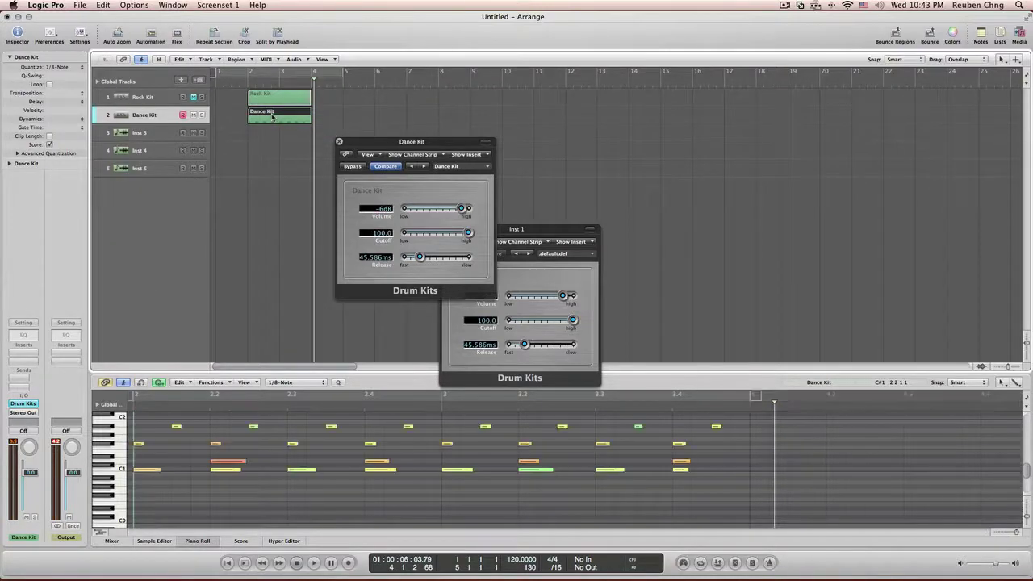
Loop the Dance Kit region up to bar 16 and close both Drum Kits plug-in windows
left_click_drag(409, 142, 370, 190)
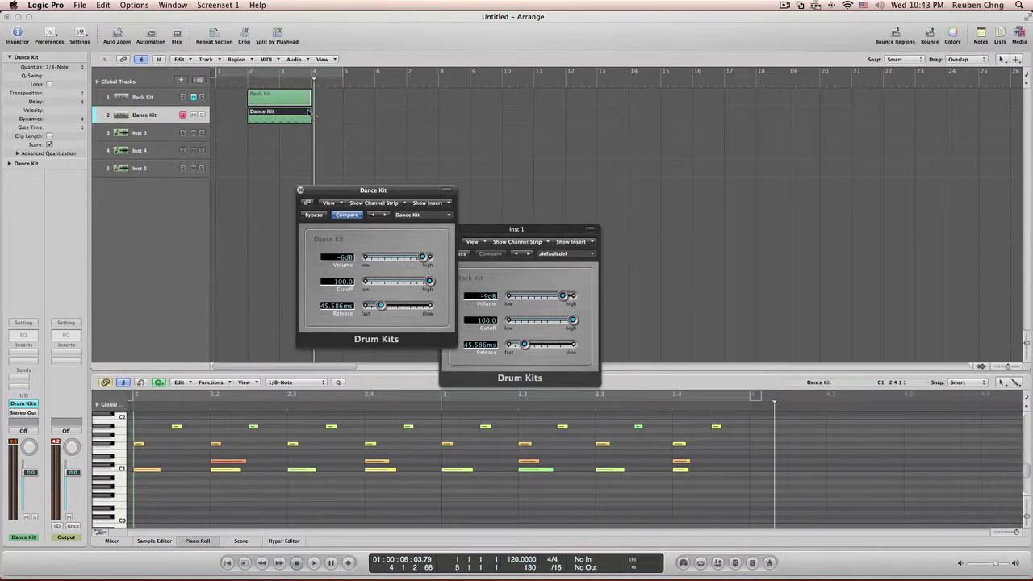
left_click_drag(314, 111, 692, 115)
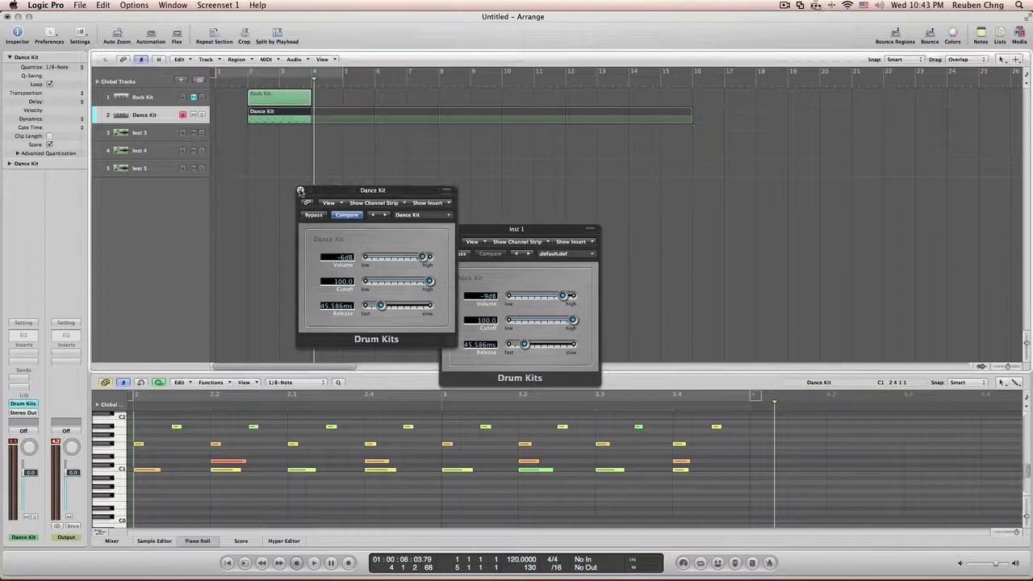
left_click(301, 190)
left_click(443, 229)
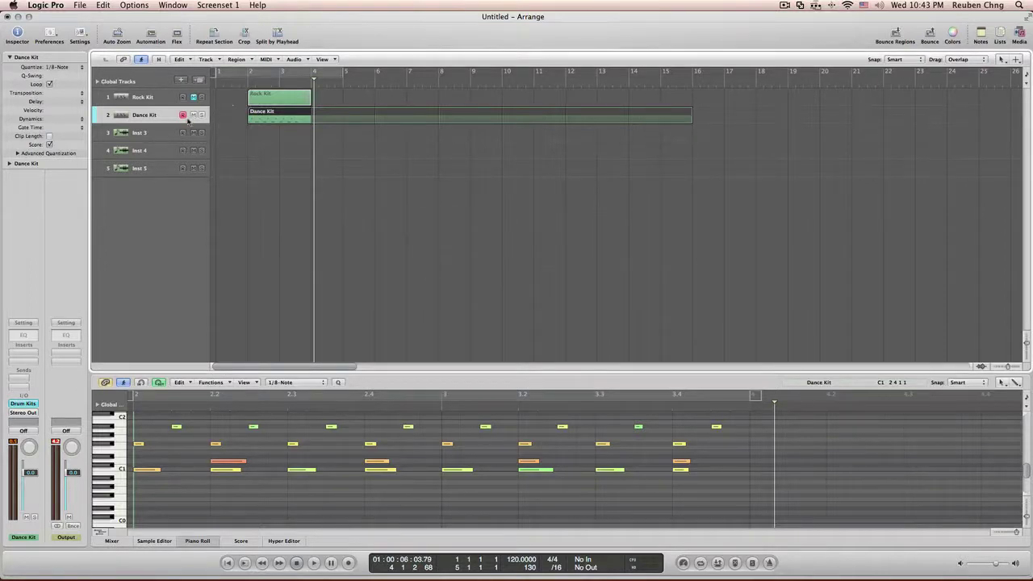
Load the stereo GarageBand Drum Kits instrument on the Inst 3 track with the Pop Kit setting and close its window
left_click(141, 132)
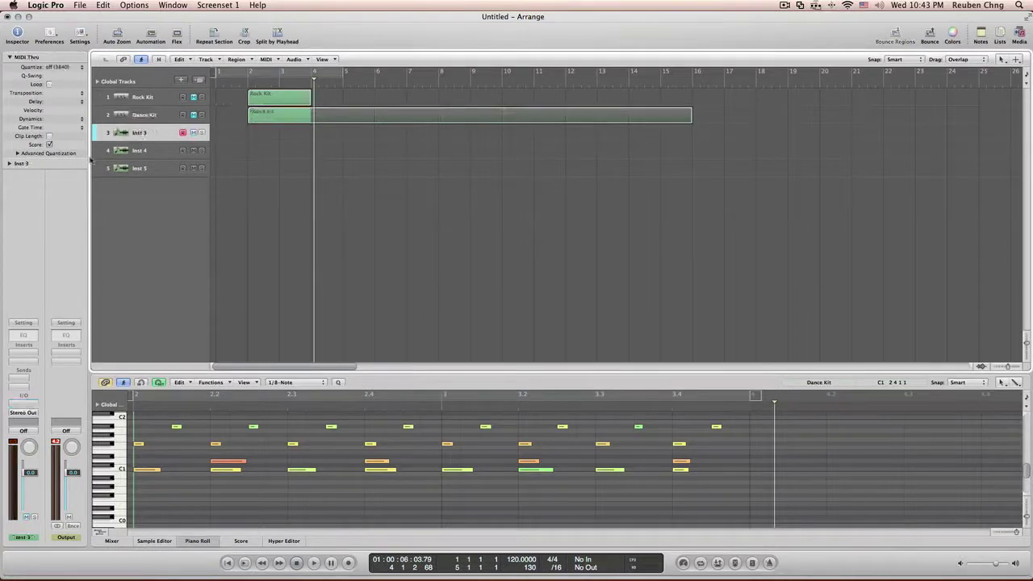
left_click(26, 406)
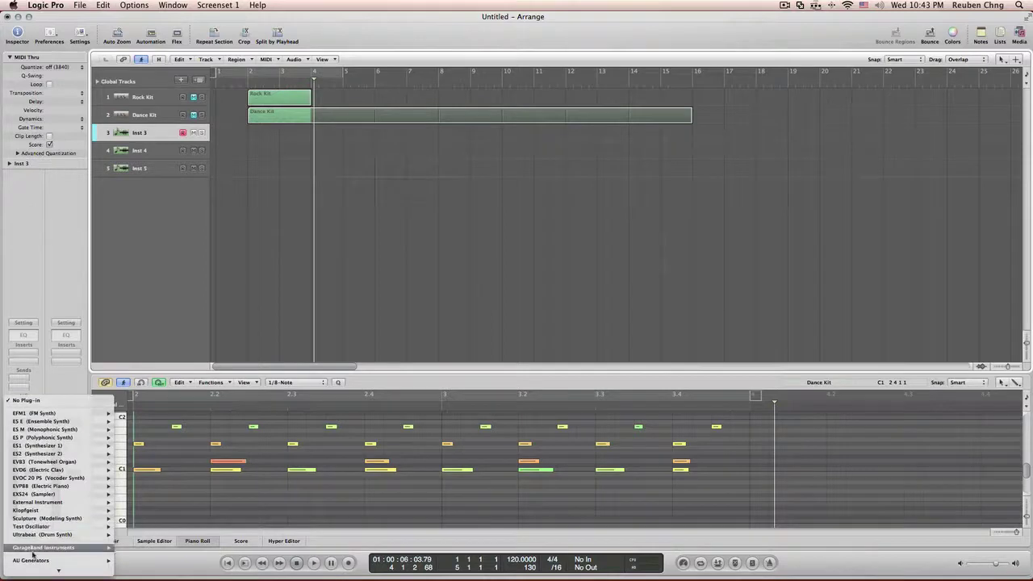
mouse_move(81, 547)
mouse_move(150, 473)
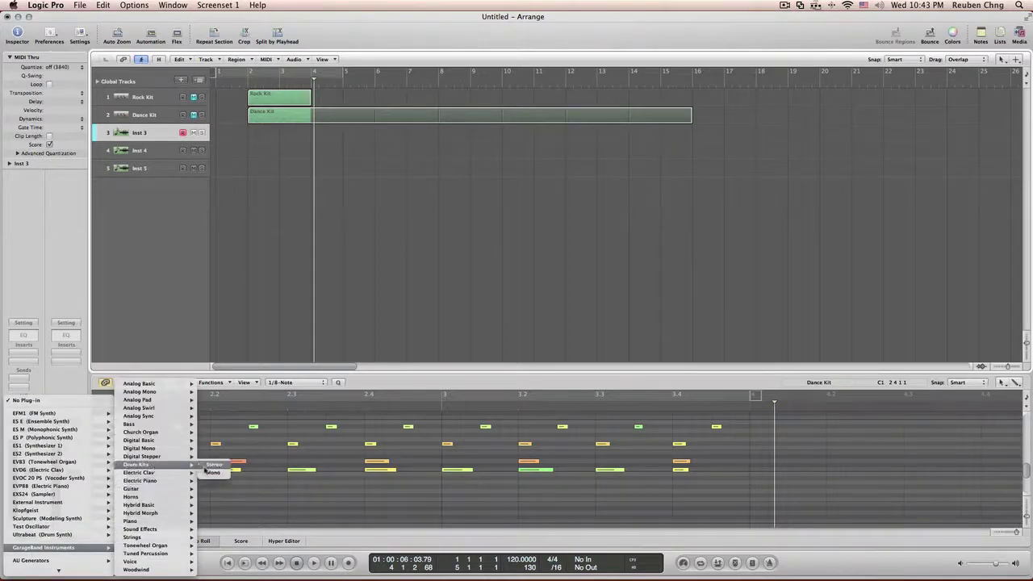
left_click(212, 465)
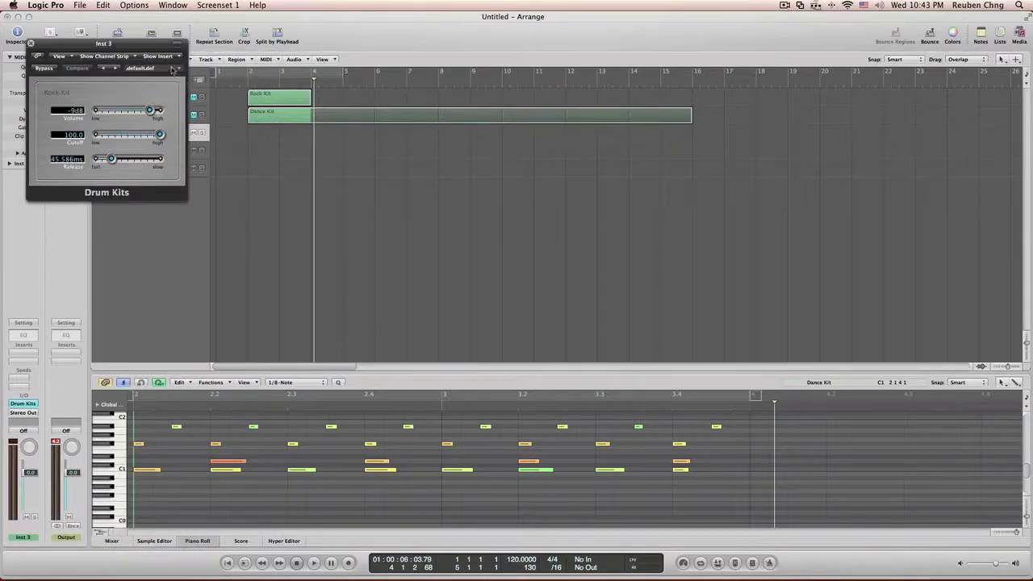
left_click(172, 69)
left_click(224, 400)
left_click(30, 44)
Record a C1 kick pass on the Pop Kit track from bar 2 and trim the region to end at bar 4
key("space")
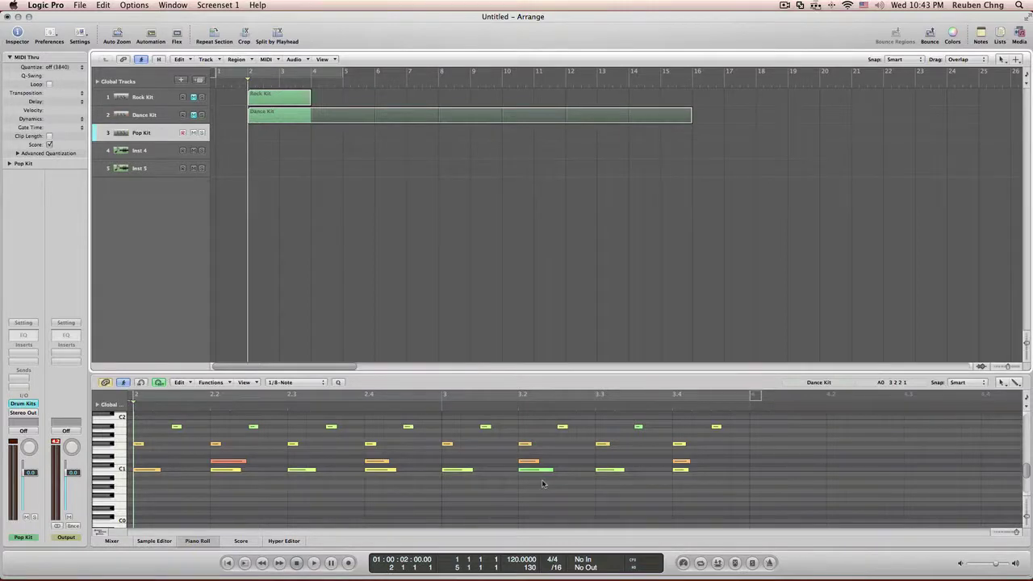
key("r")
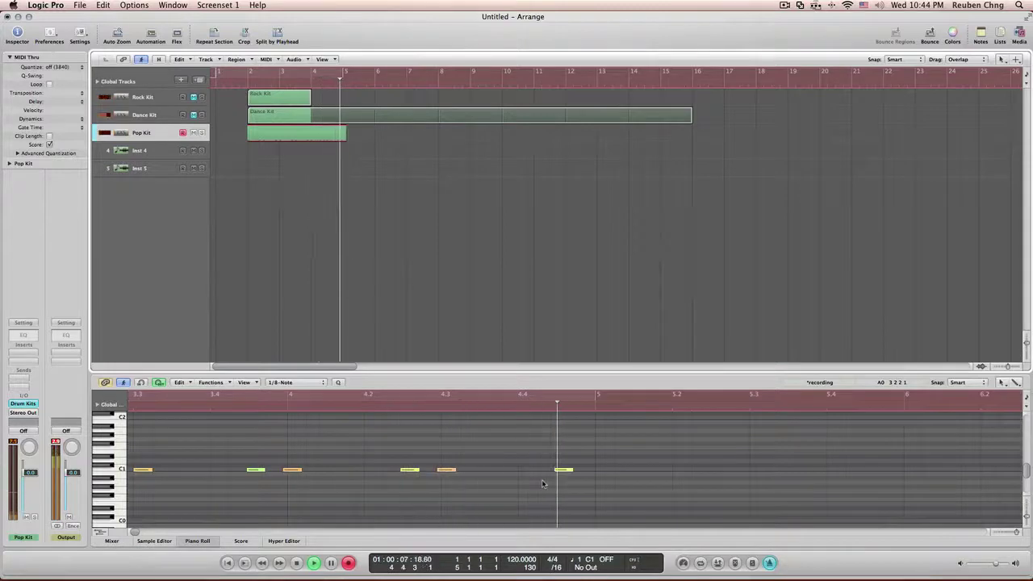
key("space")
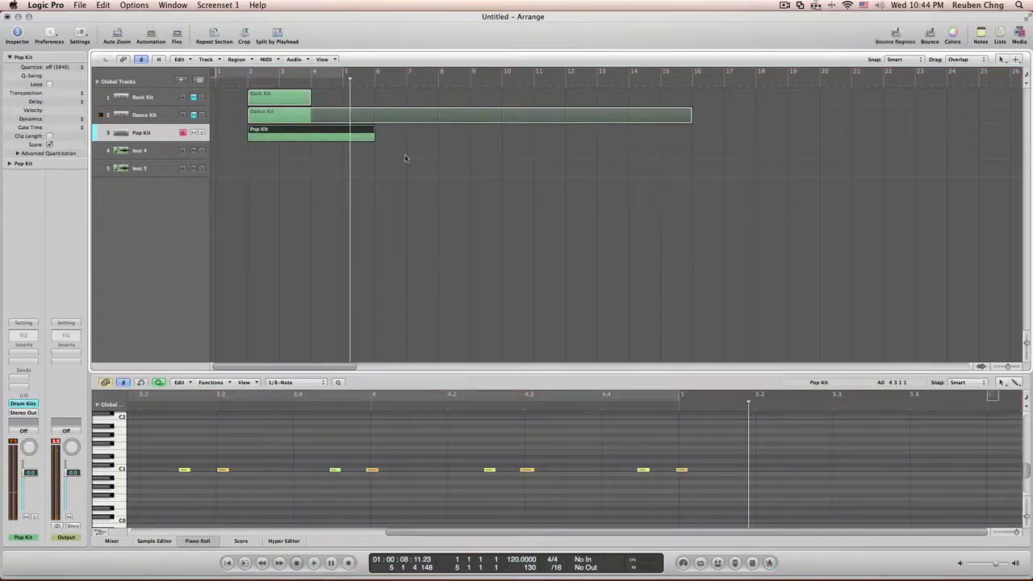
left_click_drag(395, 156, 312, 132)
key("Delete")
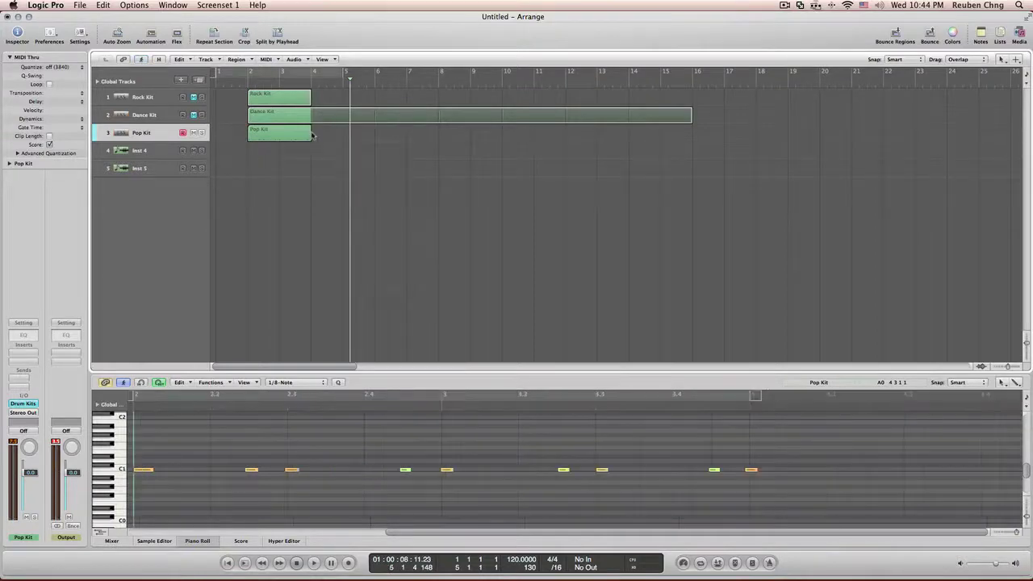
Quantize the Pop Kit kick region to 1/8-Note
left_click(278, 131)
left_click(72, 67)
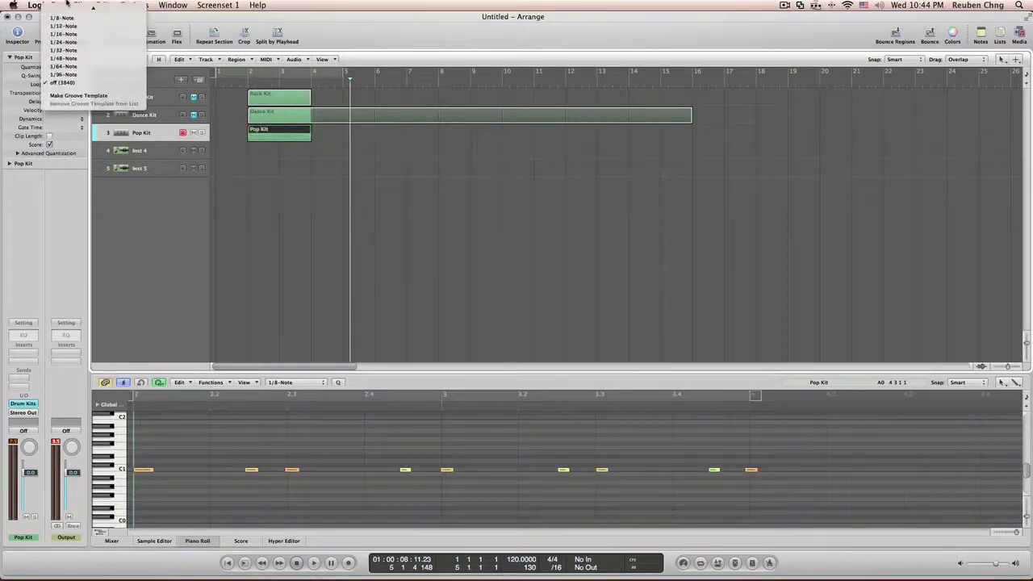
left_click(78, 44)
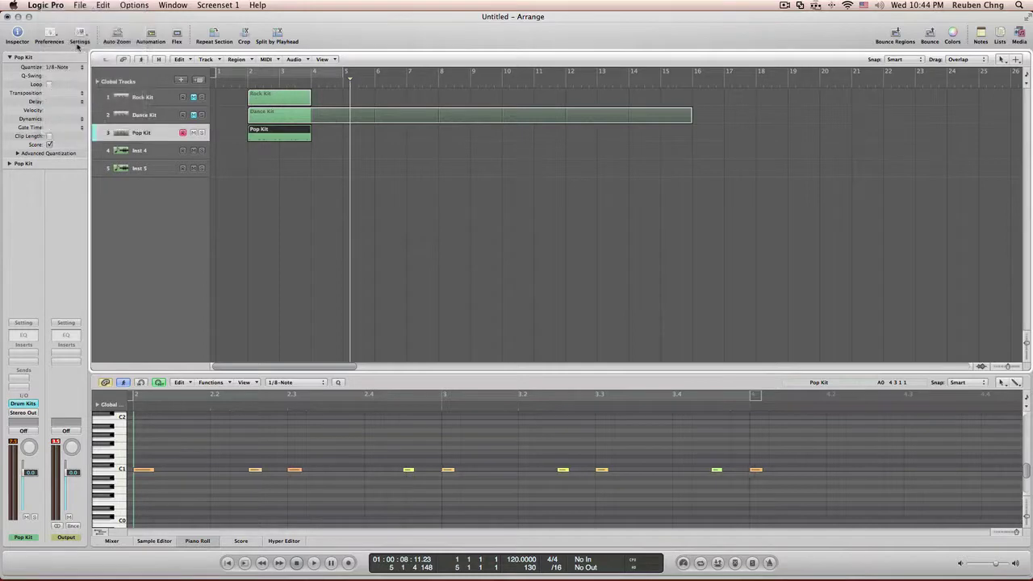
Record two more Pop Kit passes from bar 2 to bar 4, one on F#1 and one on C#1
key("comma")
key("comma")
key("comma")
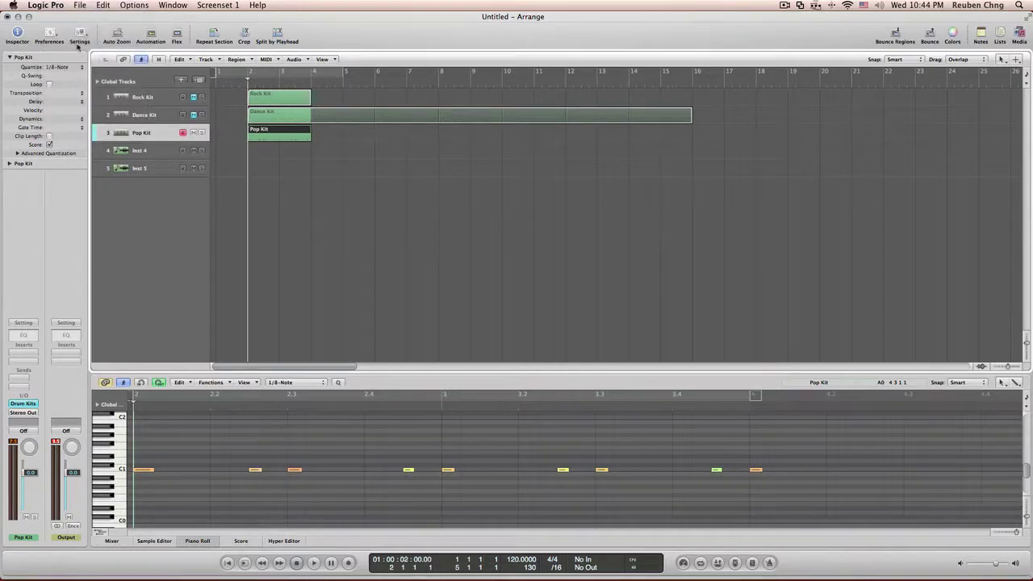
key("r")
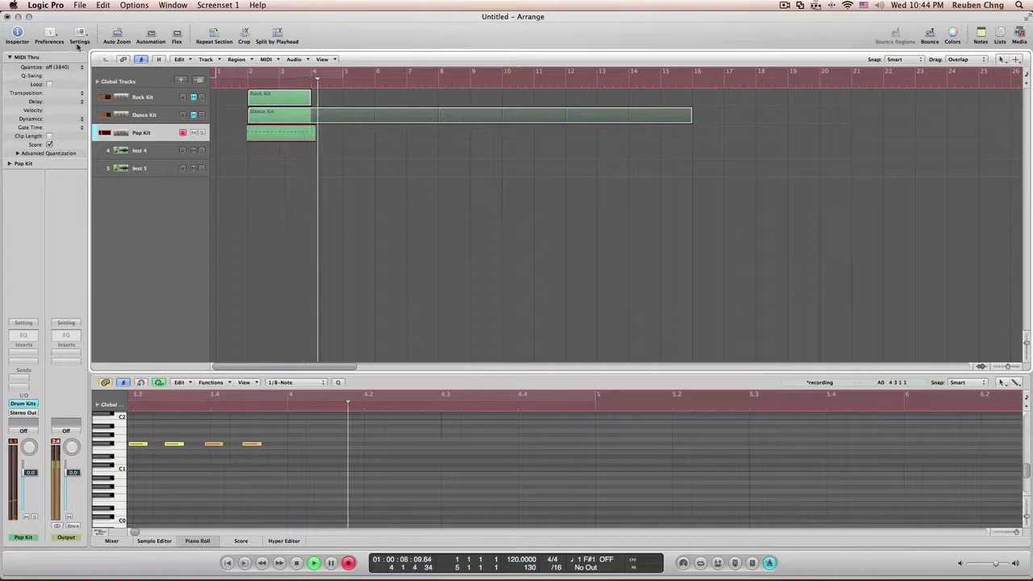
key("space")
key("comma")
key("comma")
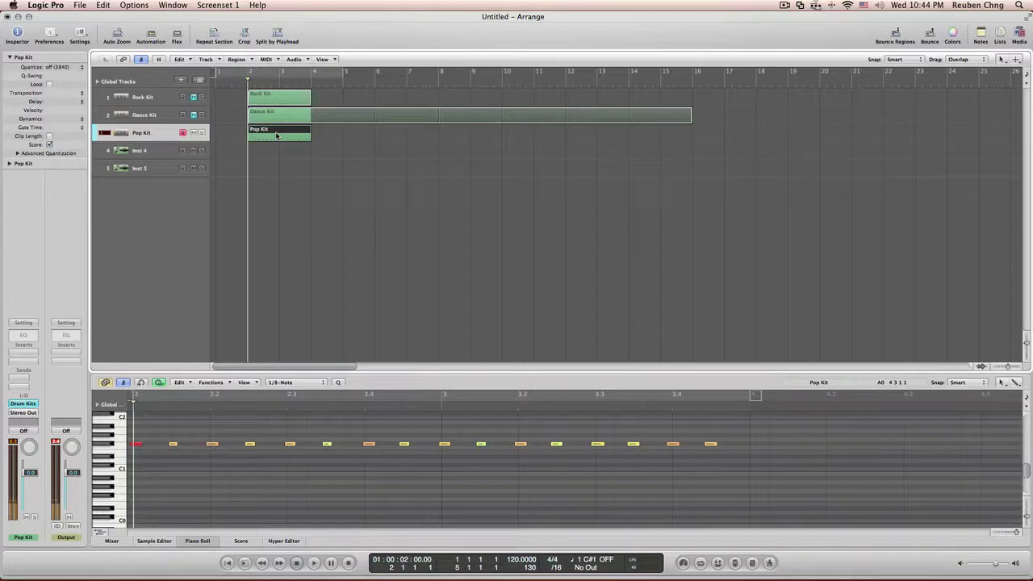
key("r")
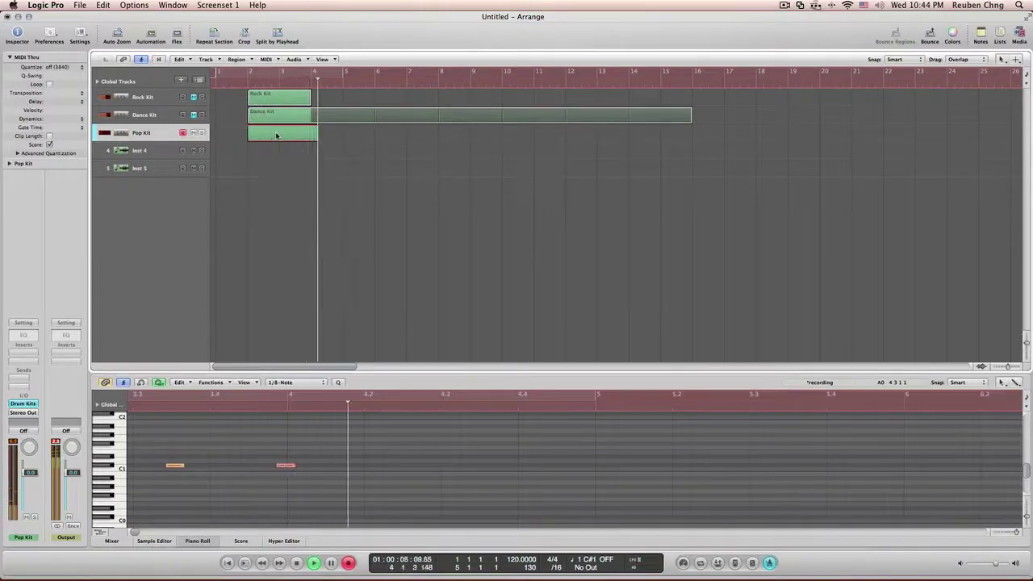
key("space")
Quantize the three overlapping Pop Kit regions to 1/8-Note and merge them into one region
left_click_drag(368, 156, 278, 97)
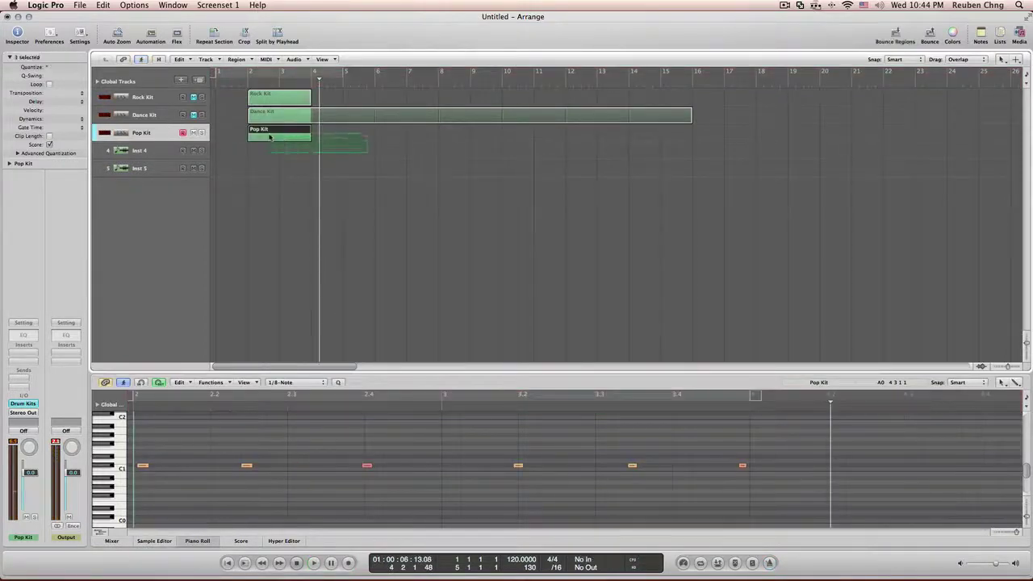
left_click(70, 68)
left_click(68, 280)
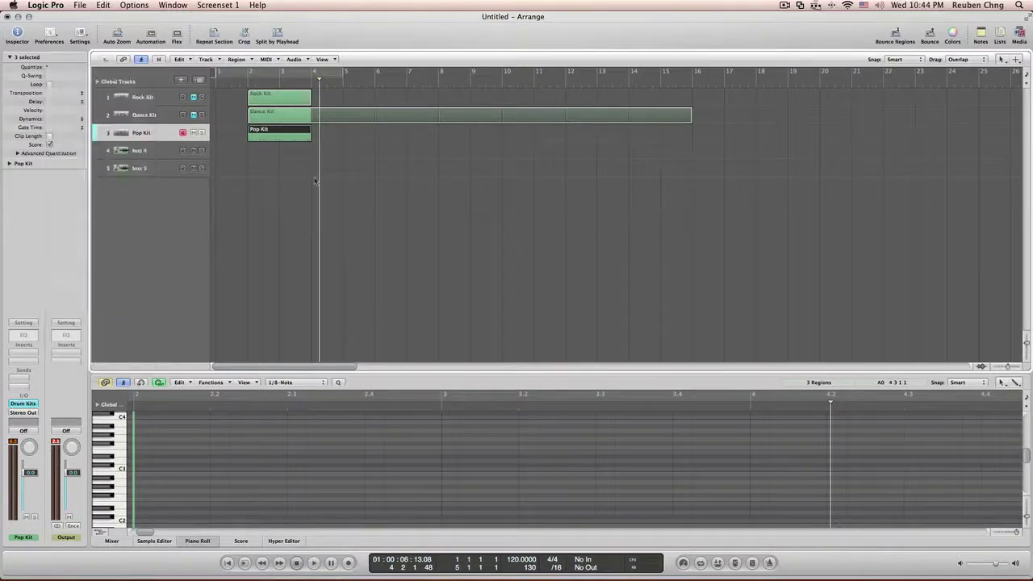
left_click(256, 132)
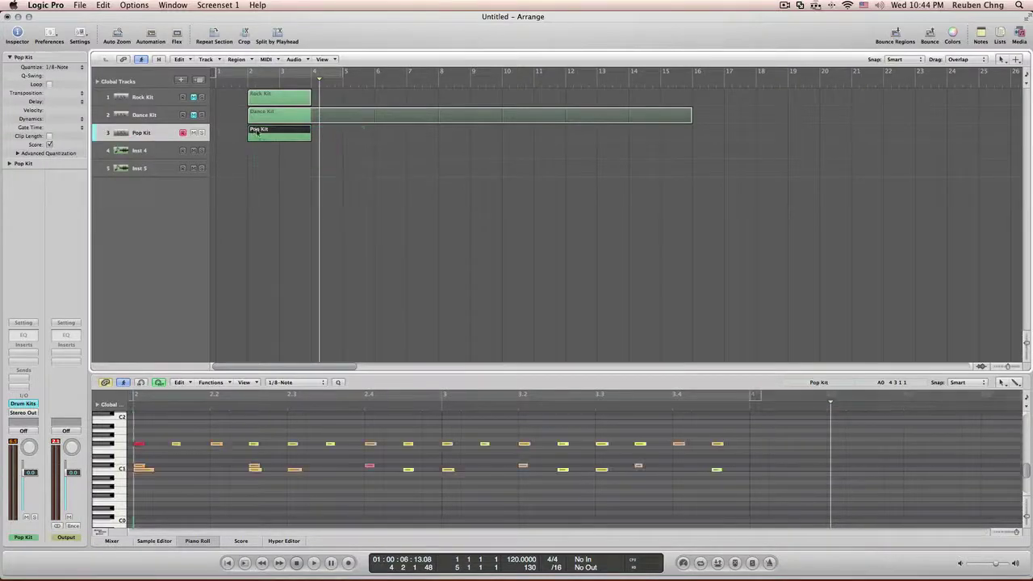
Place the playhead at bar 2 and enlarge the arrangement tracks both vertically and horizontally around the recorded regions
left_click(249, 84)
key("ctrl+Down")
key("ctrl+Down")
key("ctrl+Down")
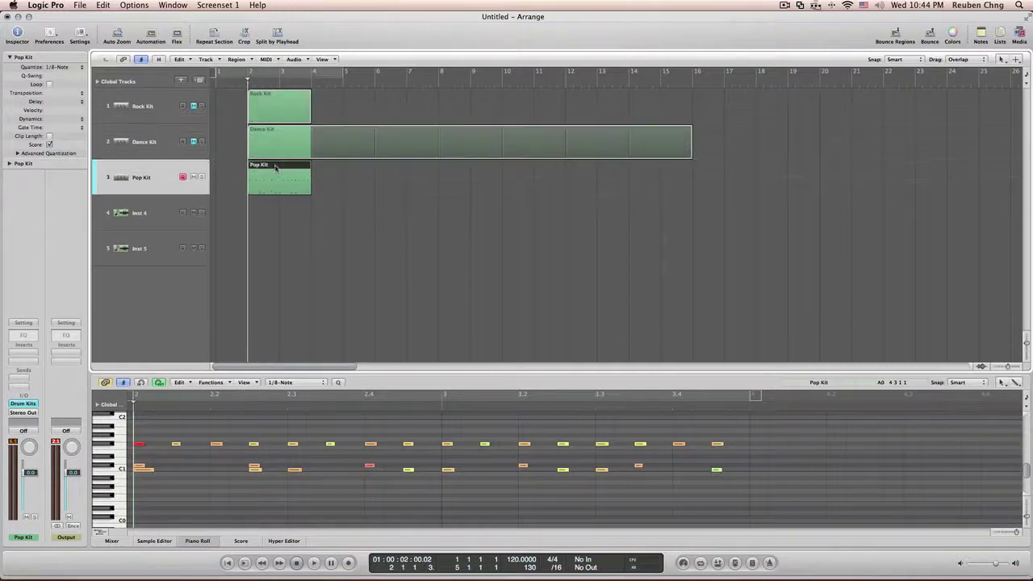
key("ctrl+Right")
key("ctrl+Right")
key("ctrl+Right")
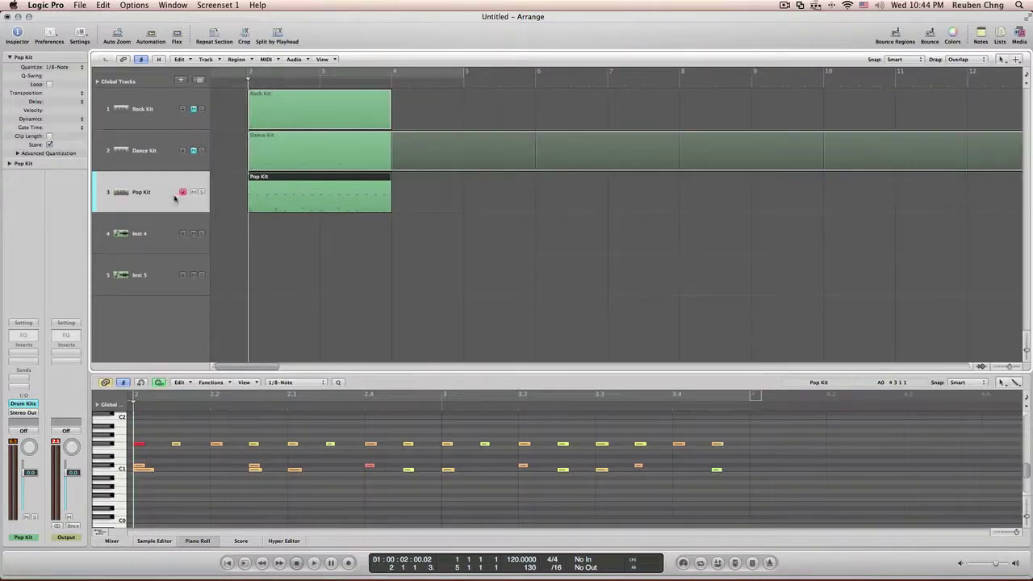
Try to rename the Pop Kit track
double_click(143, 193)
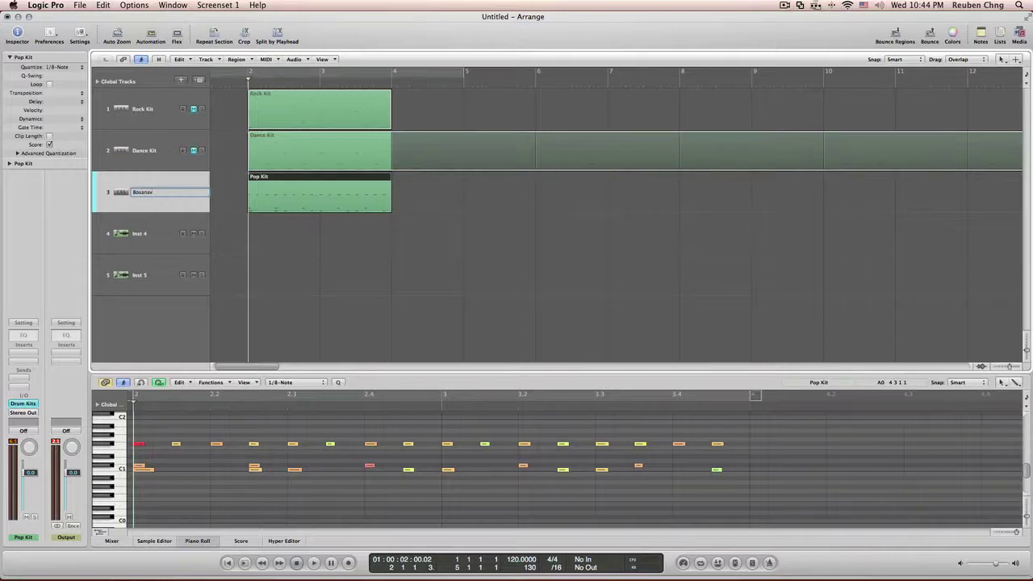
left_click(352, 281)
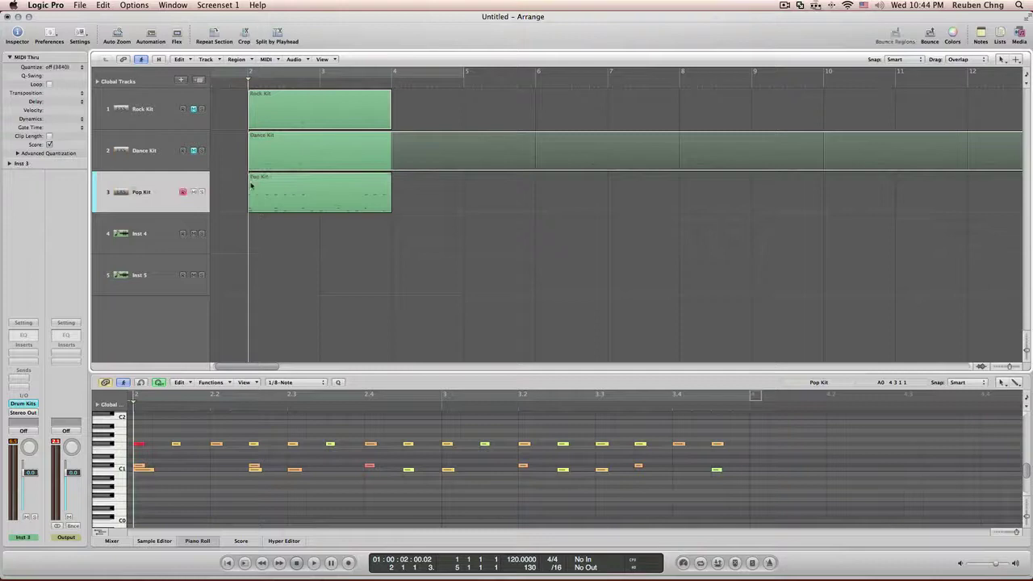
Load the stereo GarageBand Drum Kits instrument on the Inst 4 track
left_click(155, 230)
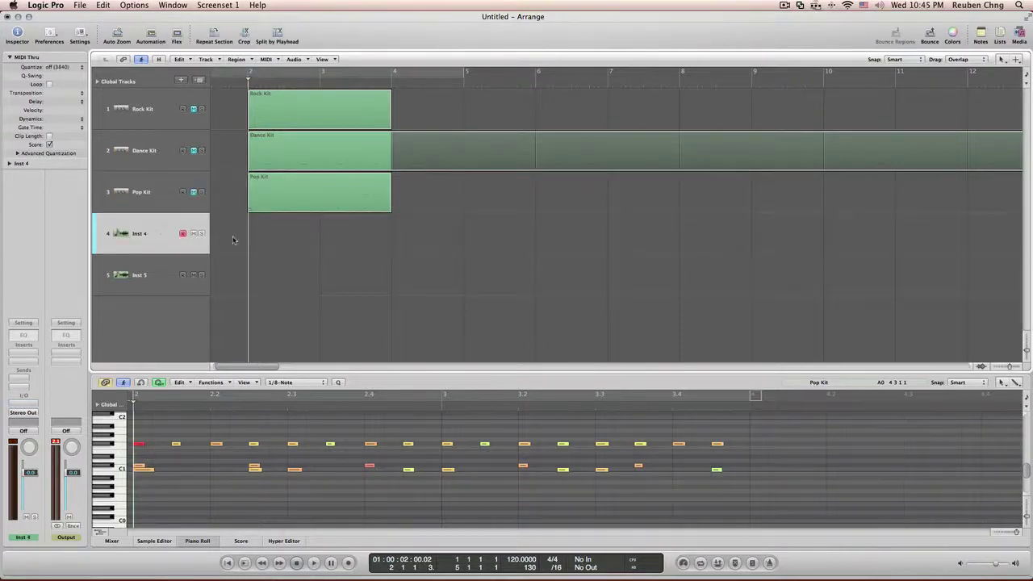
left_click(24, 408)
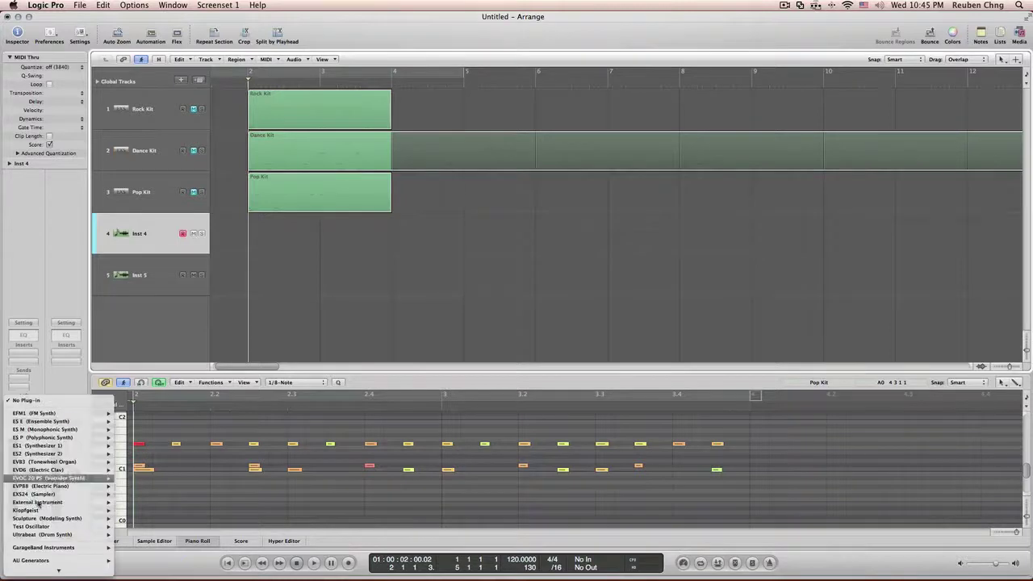
mouse_move(49, 547)
mouse_move(145, 467)
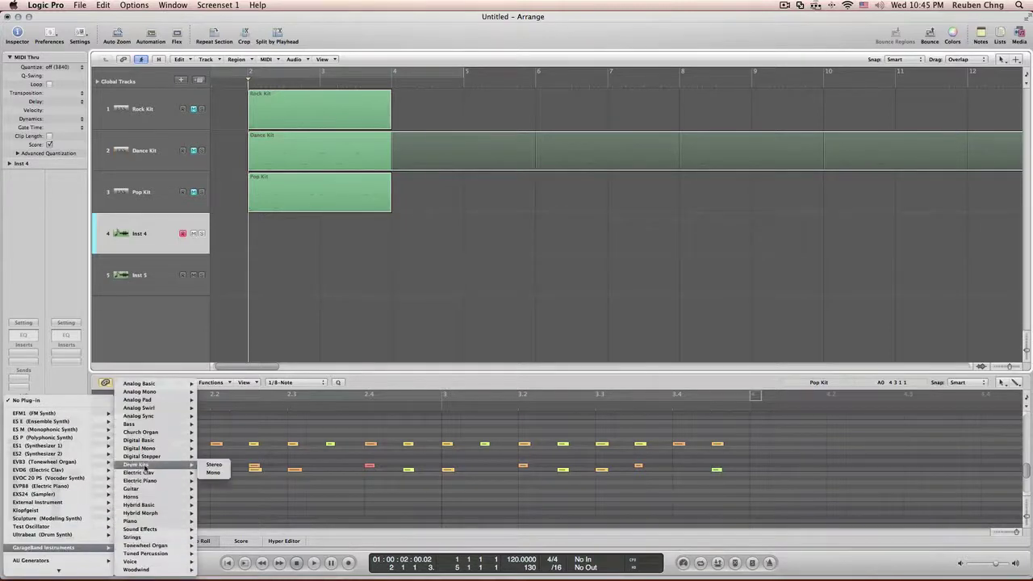
left_click(214, 466)
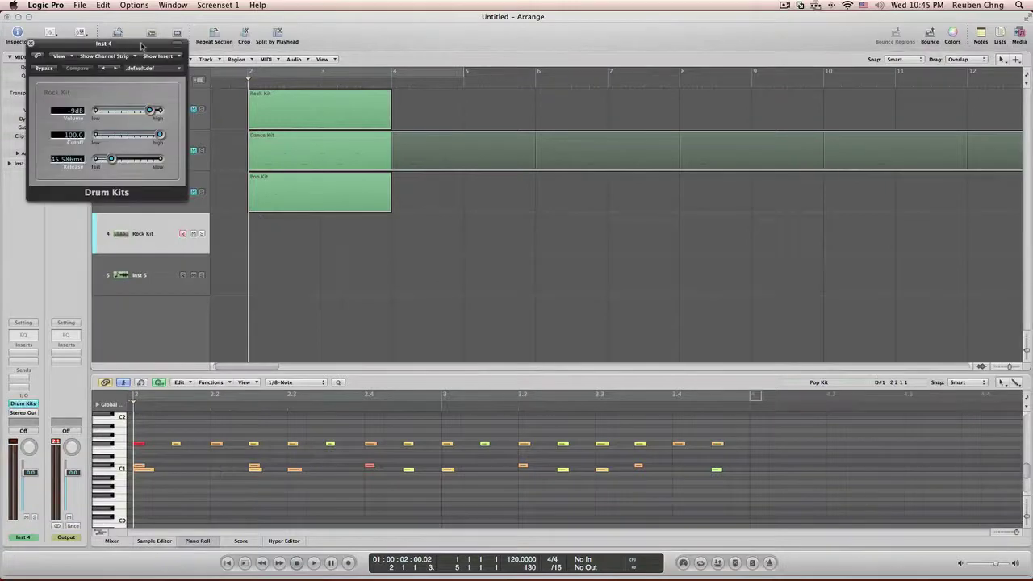
Load the Electro Kit setting in the Drum Kits instrument on track 4 and close its window
left_click_drag(141, 46, 460, 133)
left_click(480, 156)
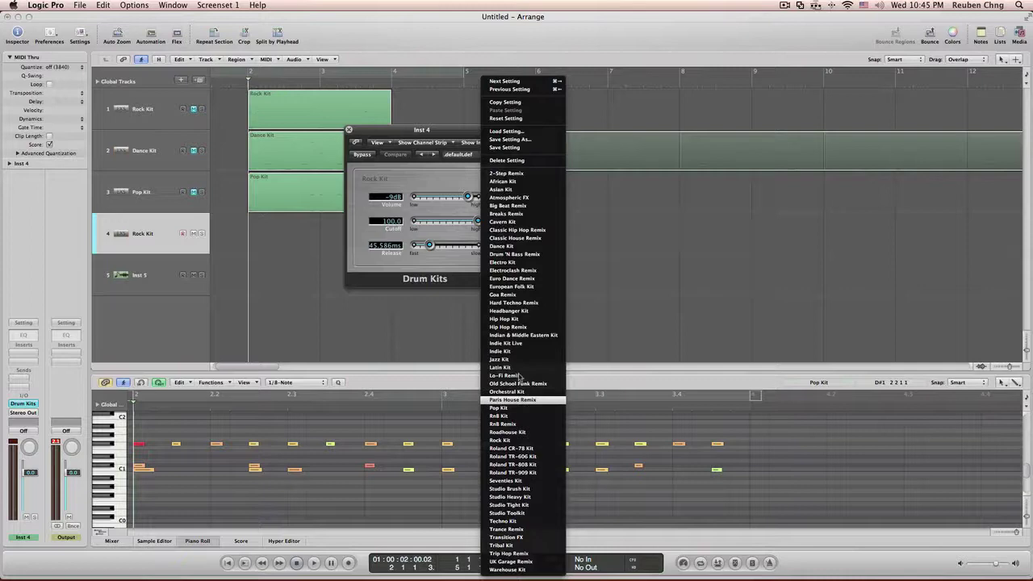
left_click(517, 270)
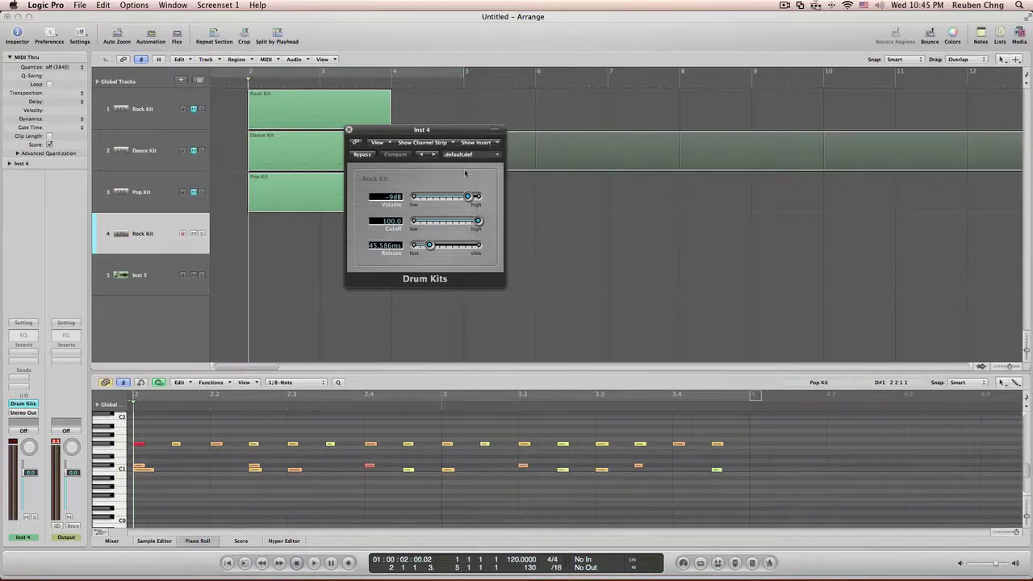
left_click_drag(376, 129, 504, 176)
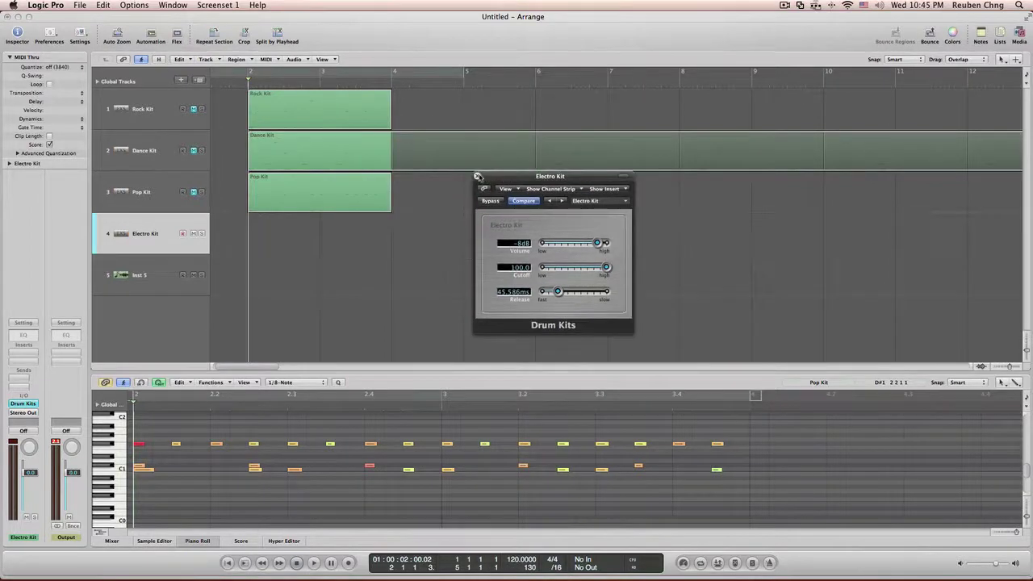
left_click(478, 176)
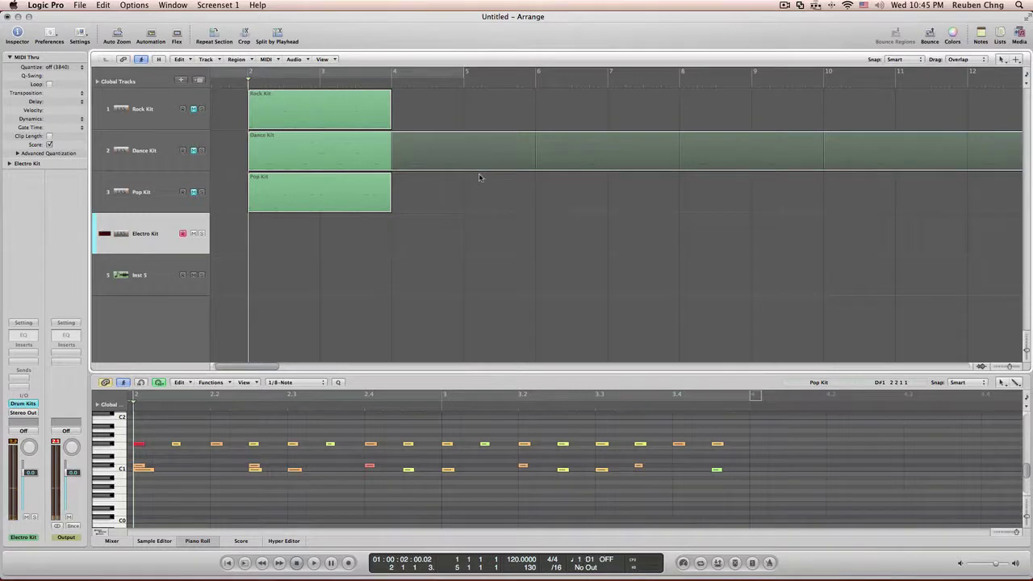
Load the Roland TR-909 Kit setting in the Drum Kits instrument on track 4
left_click(23, 404)
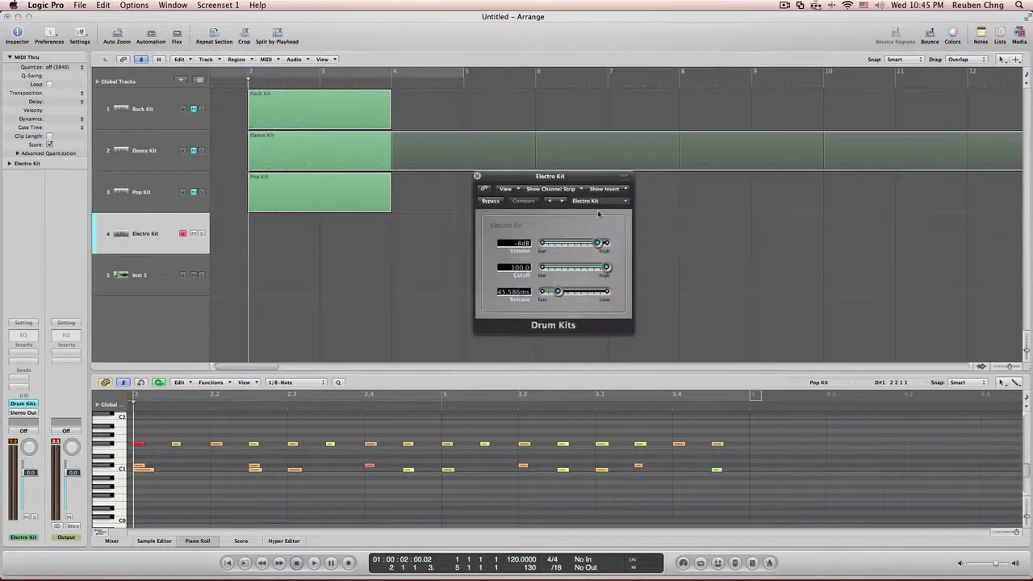
left_click(598, 201)
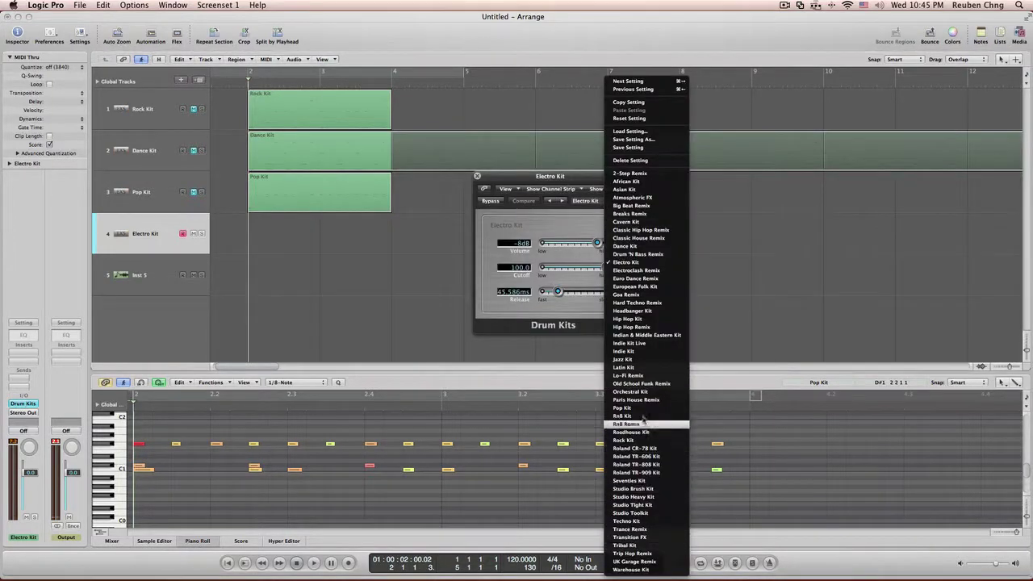
left_click(656, 476)
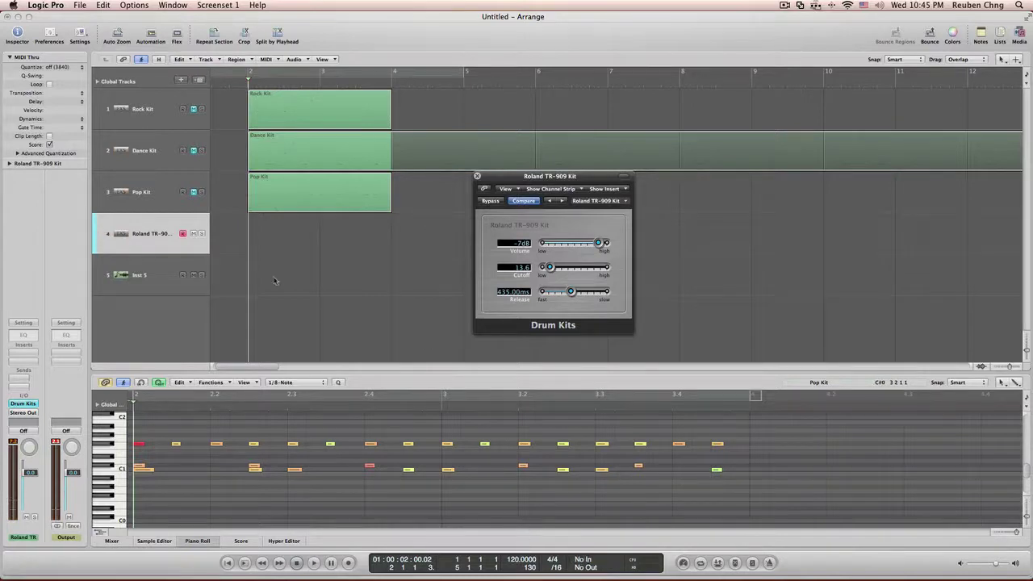
Set the project tempo to 140
double_click(516, 563)
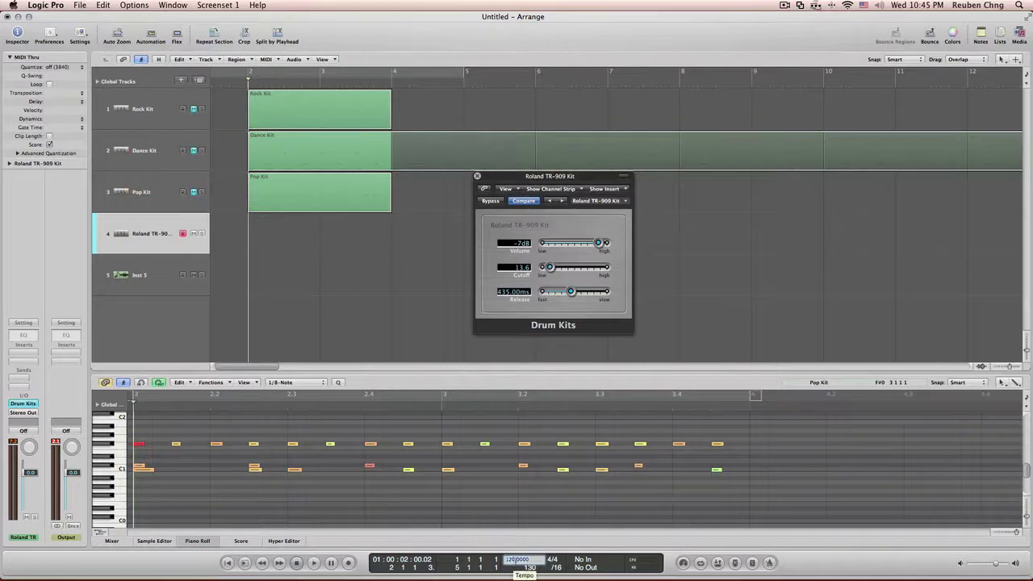
type("140")
key("Return")
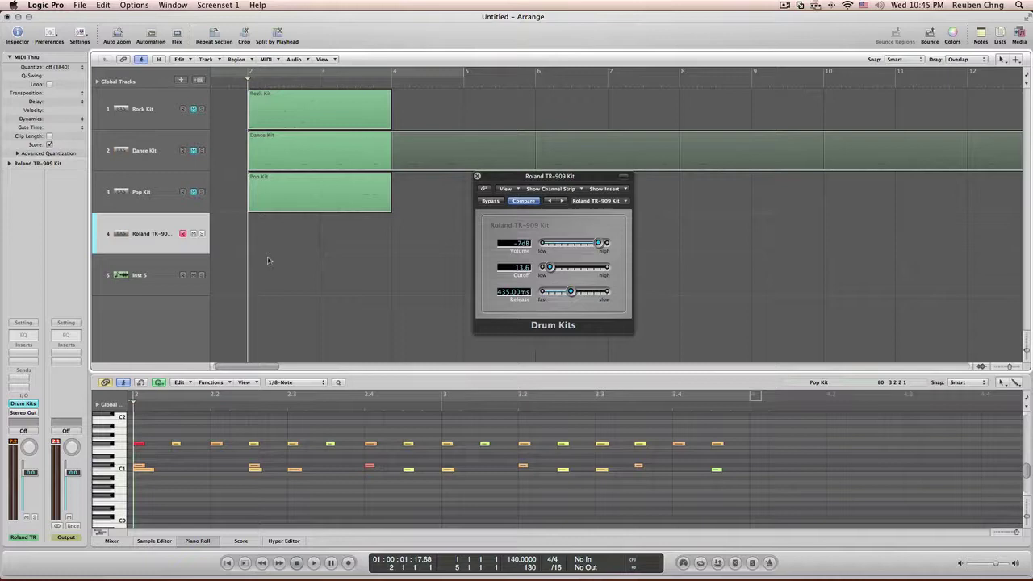
Record a kick and snare pattern from bar 2 on the Roland TR-909 Kit track and close the Drum Kits window
key("r")
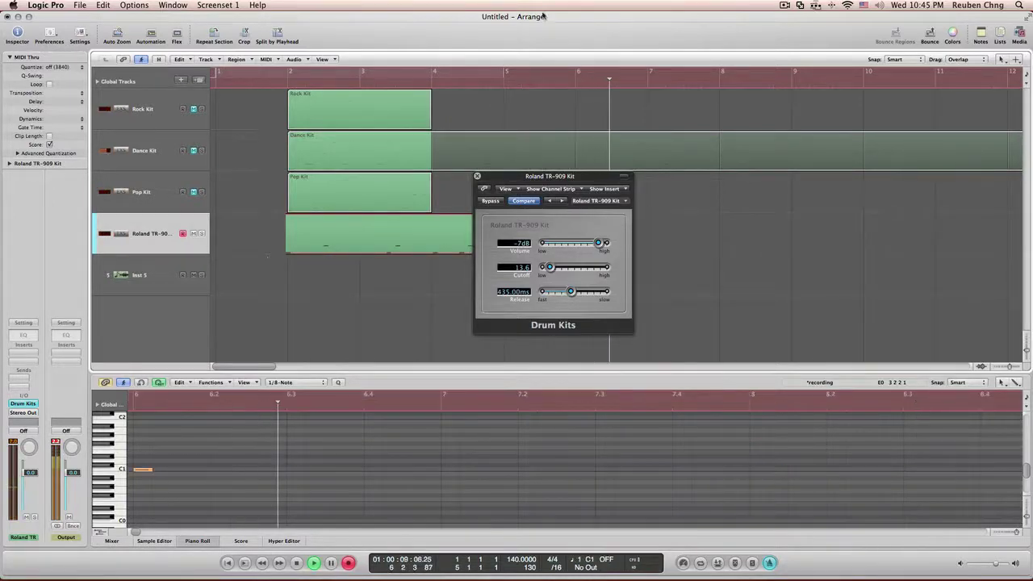
key("space")
left_click_drag(506, 182, 745, 192)
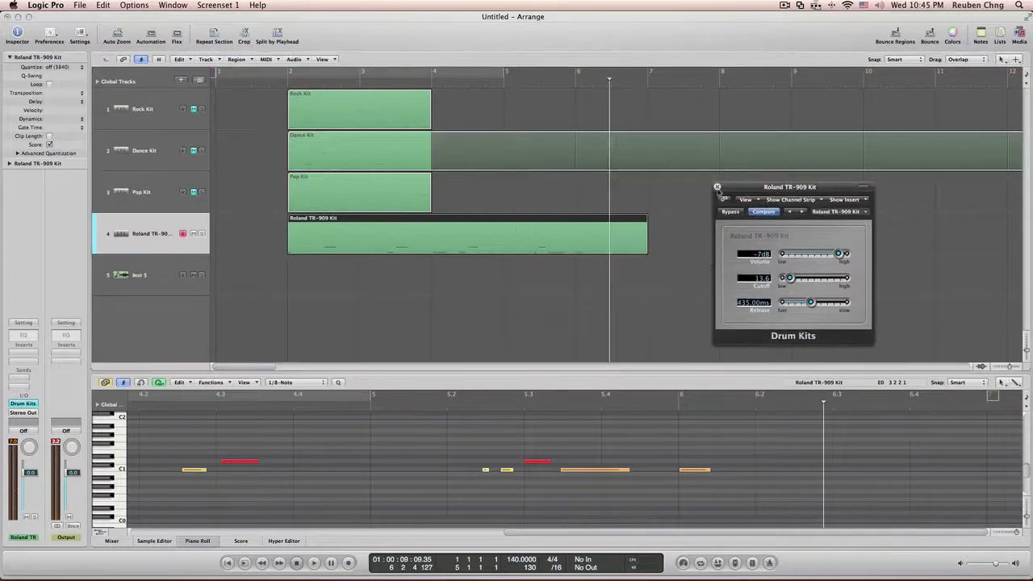
left_click(717, 188)
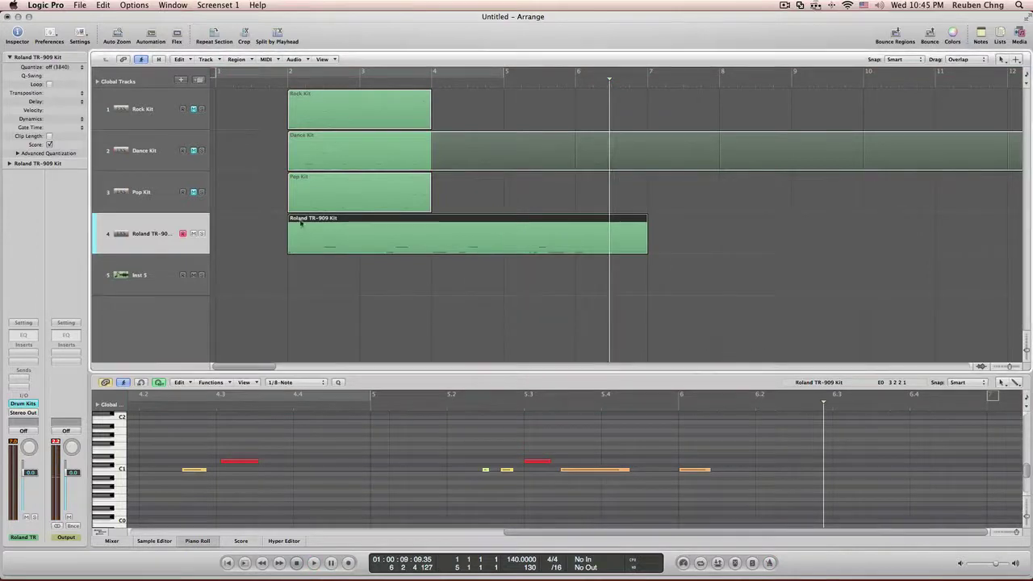
Quantize the recorded Roland TR-909 Kit region to 1/8-Note and play it back from bar 2
left_click(285, 79)
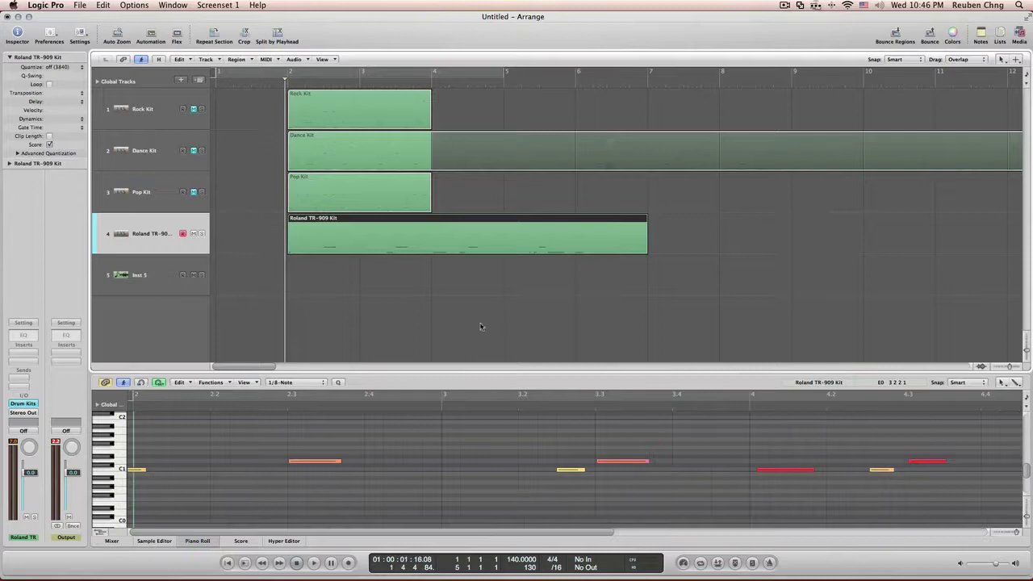
left_click(307, 233)
left_click(56, 67)
scroll(84, 34, "up", 5)
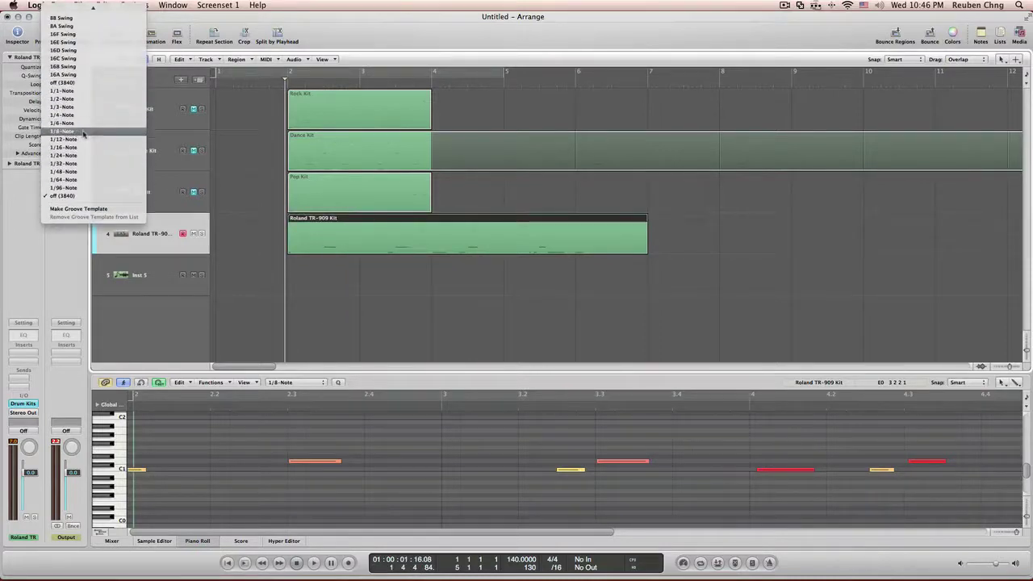
left_click(83, 132)
key("space")
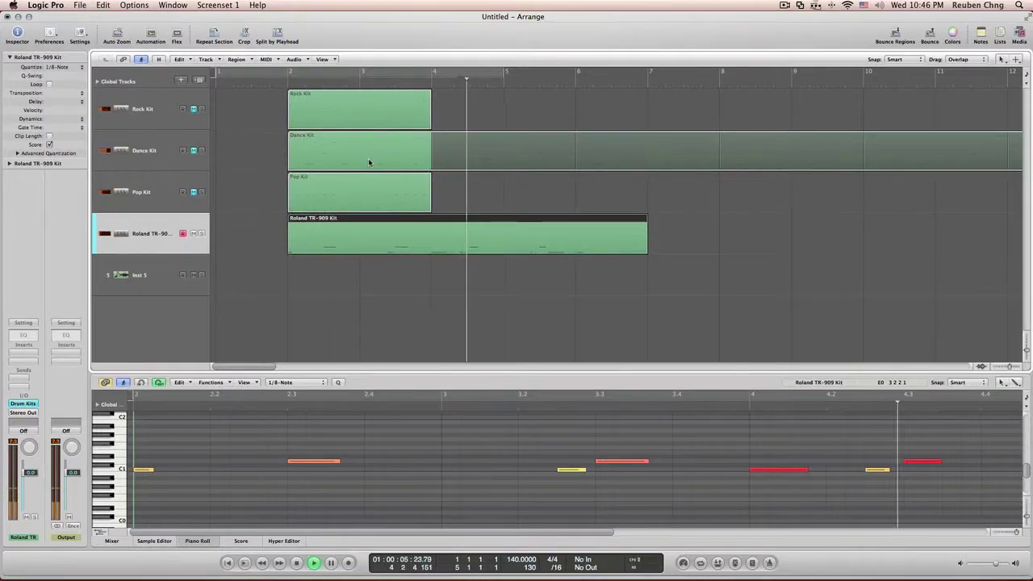
key("space")
key("Return")
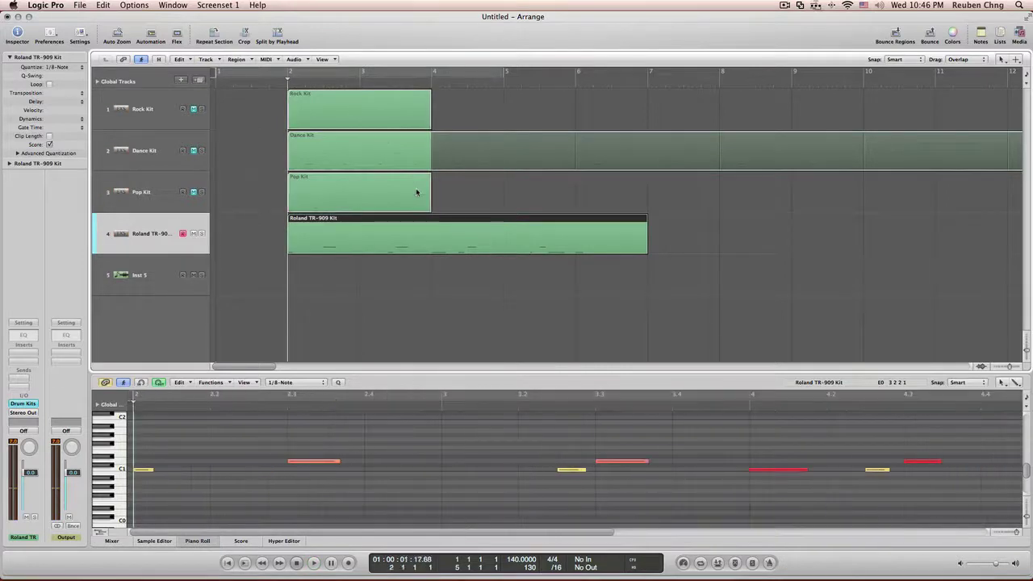
Record a hi-hat pattern over the Roland TR-909 Kit region from bar 2 and quantize both overlapping regions to 1/16-Note
key("r")
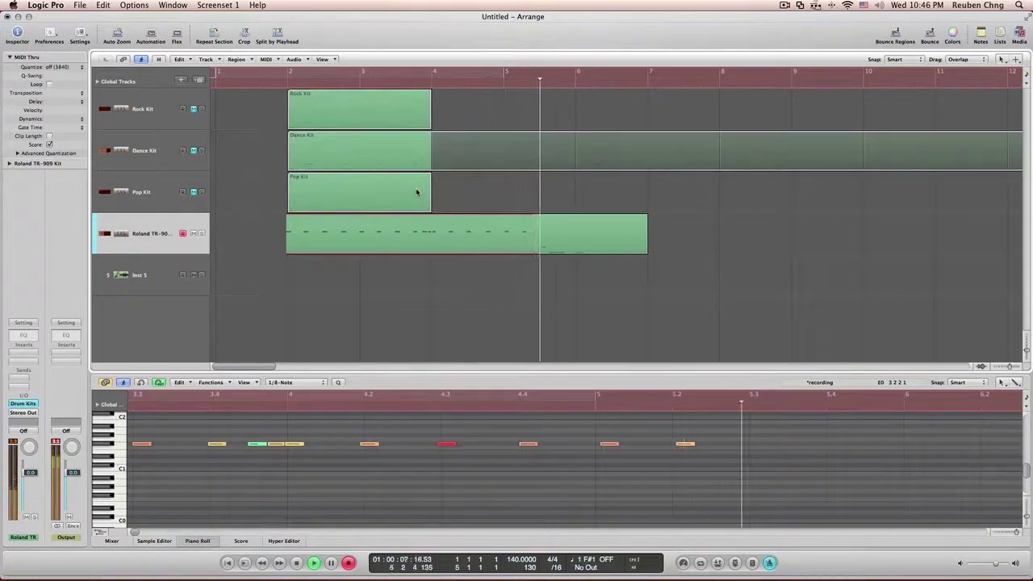
key("space")
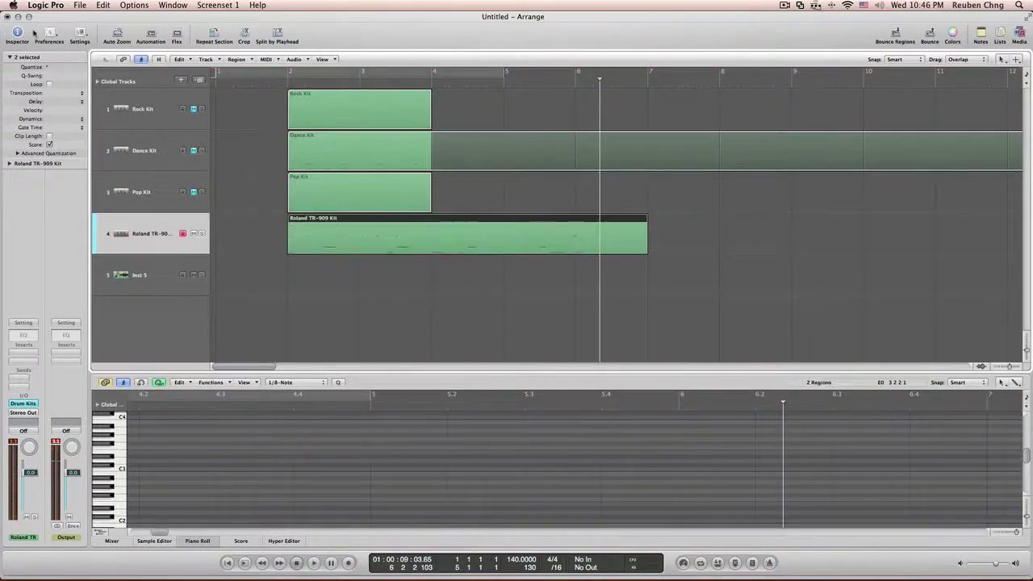
left_click(63, 70)
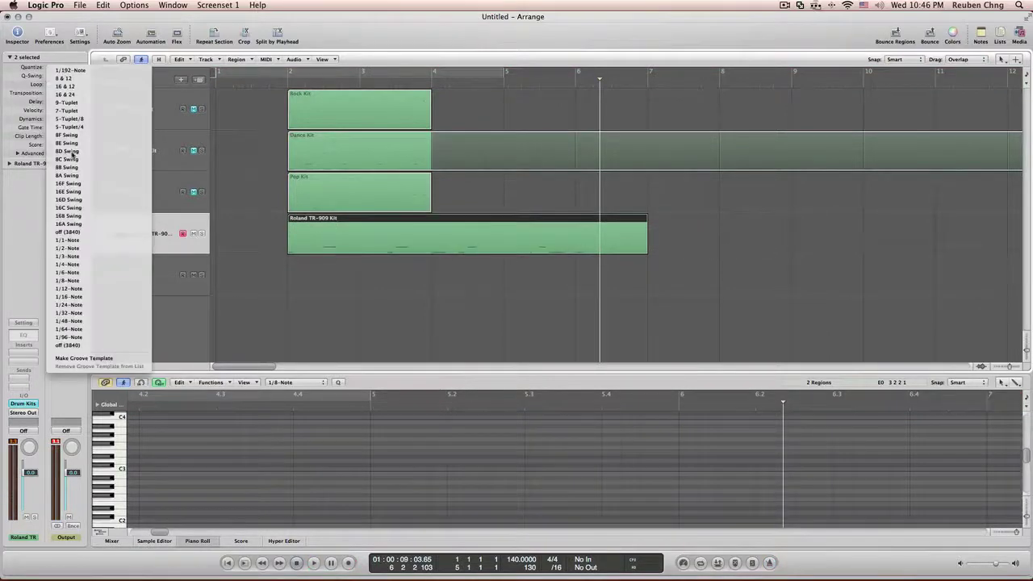
left_click(95, 299)
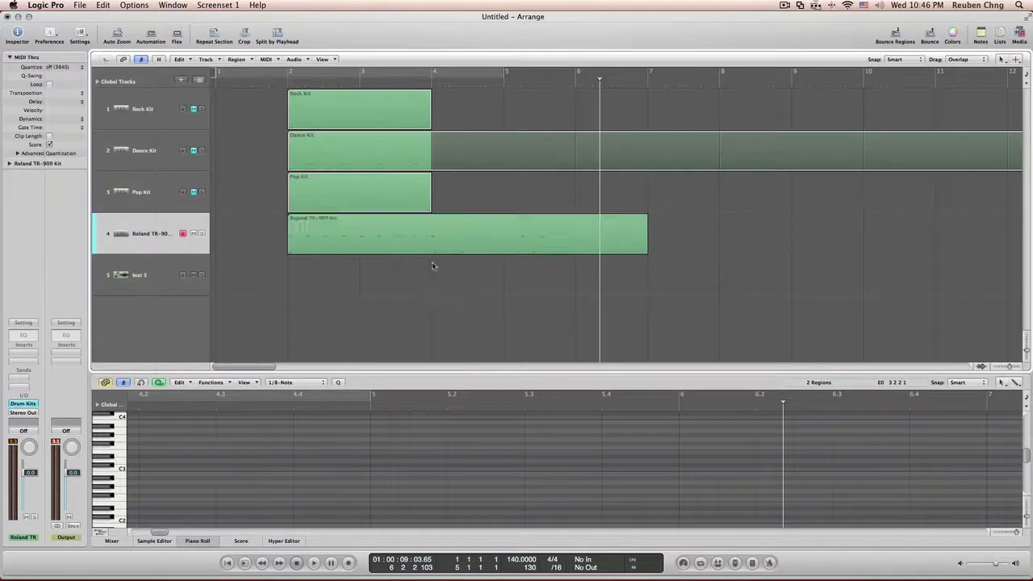
Try a 1/8-Note quantize on both overlapping track 4 regions and play them from bar 2
left_click(66, 70)
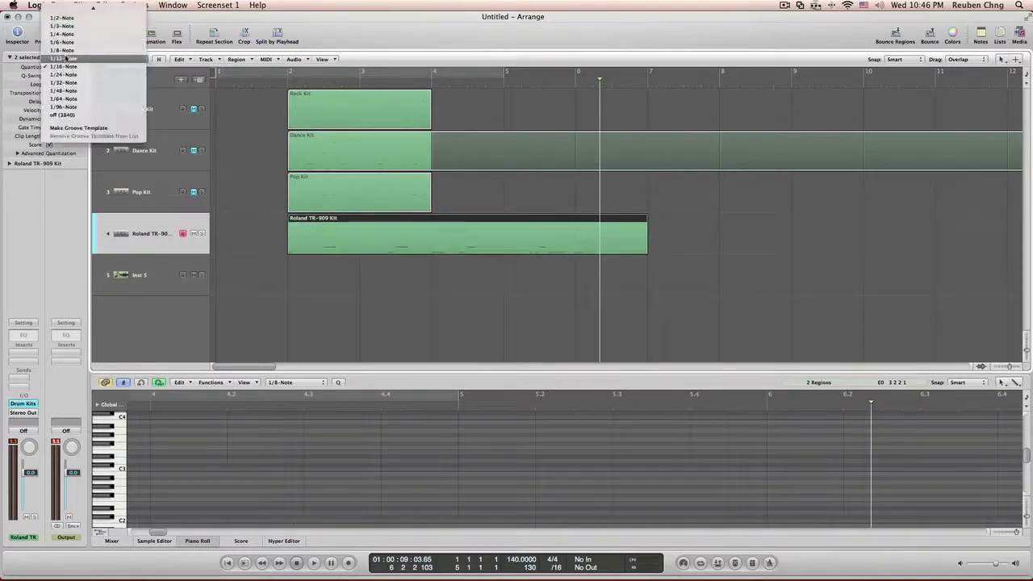
left_click(67, 54)
left_click(285, 84)
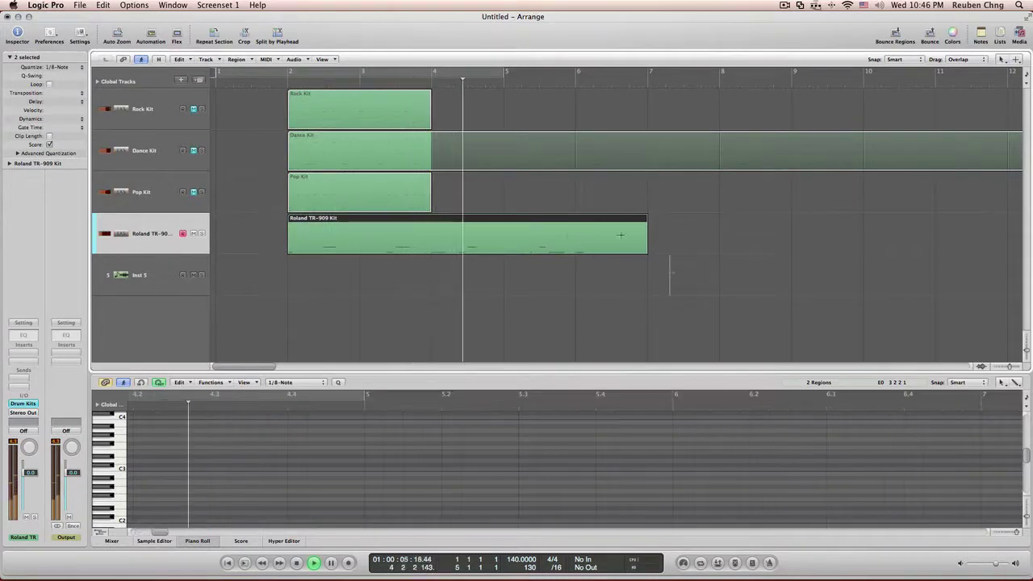
left_click_drag(670, 275, 574, 184)
left_click(478, 298)
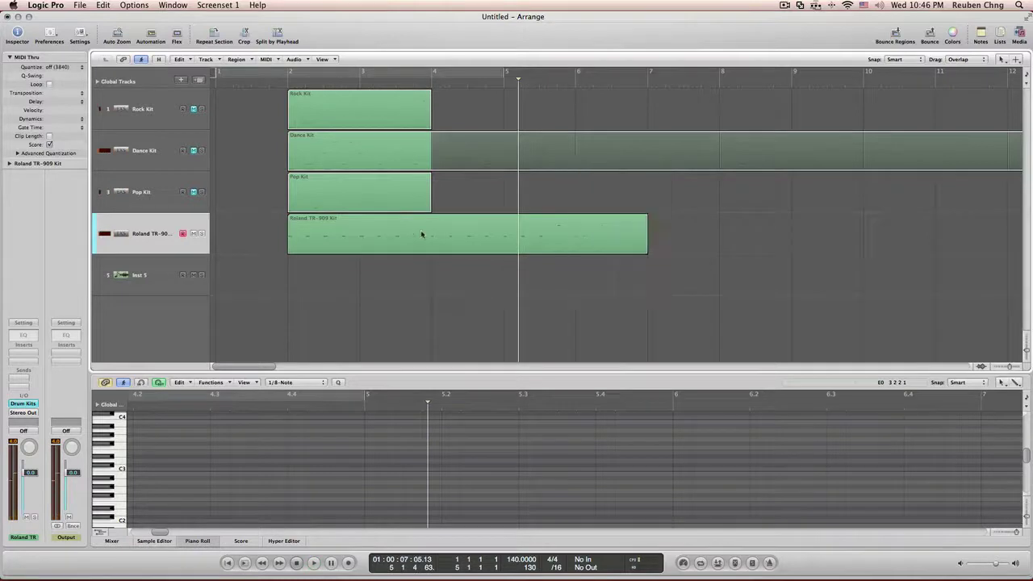
Set the quantize of both overlapping track 4 regions back to 1/16-Note and play them from bar 2
left_click(423, 233)
left_click_drag(493, 296, 367, 231)
left_click(50, 71)
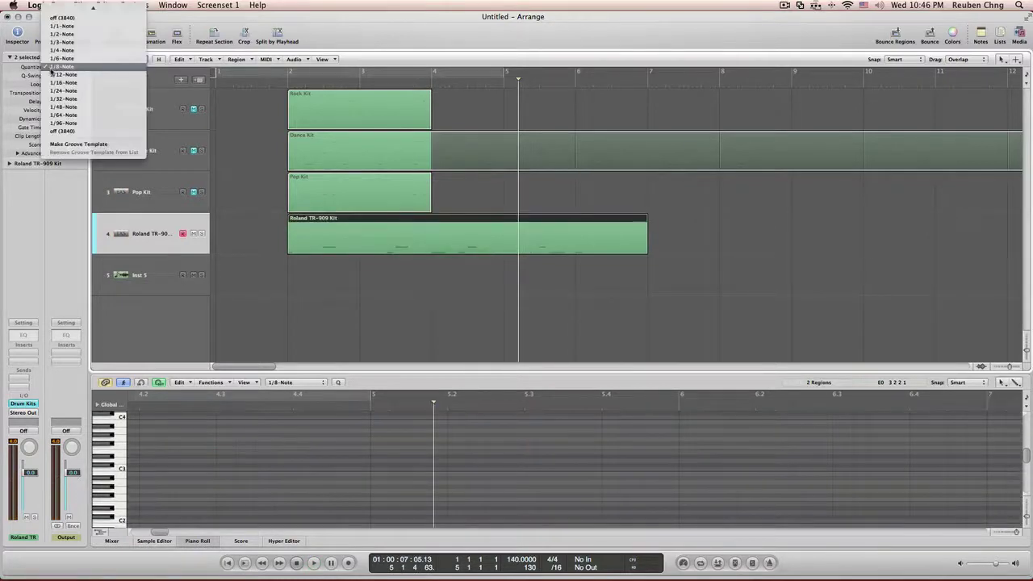
left_click(57, 84)
left_click(289, 84)
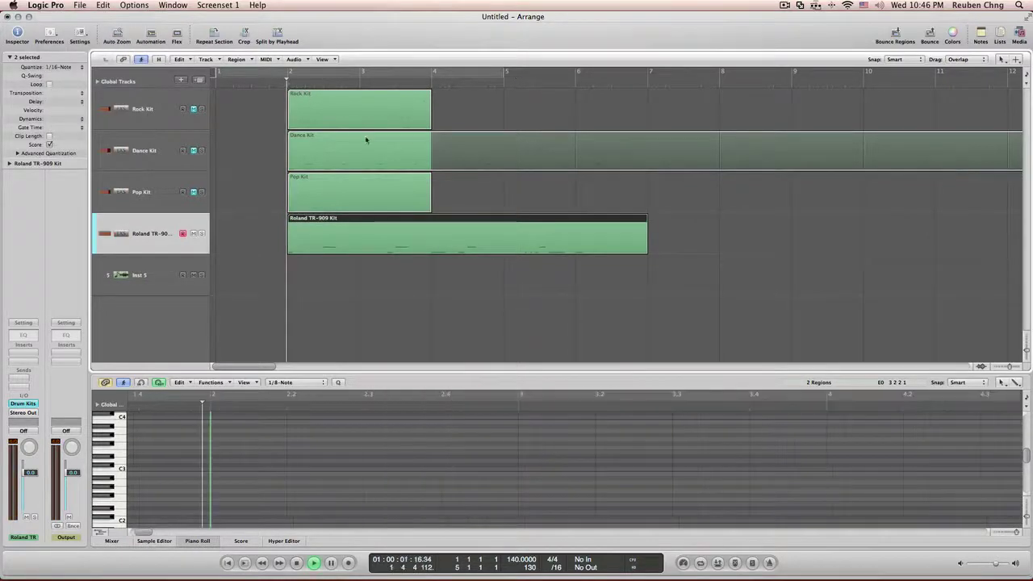
key("space")
Delete the part of the track 4 regions between bars 6 and 7 and merge the two regions into one
left_click(565, 284)
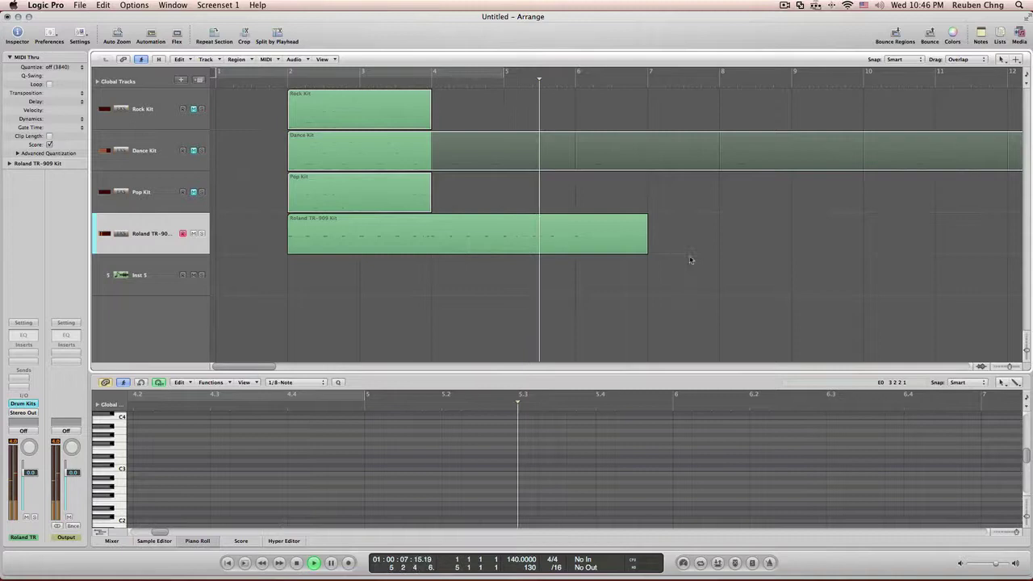
left_click_drag(685, 277, 574, 201)
key("BackSpace")
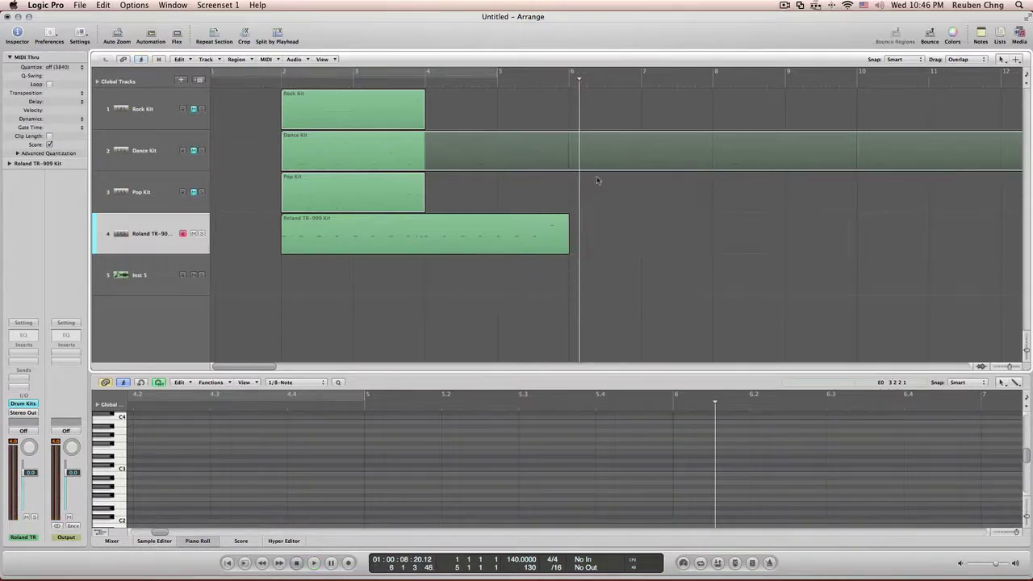
left_click(144, 242)
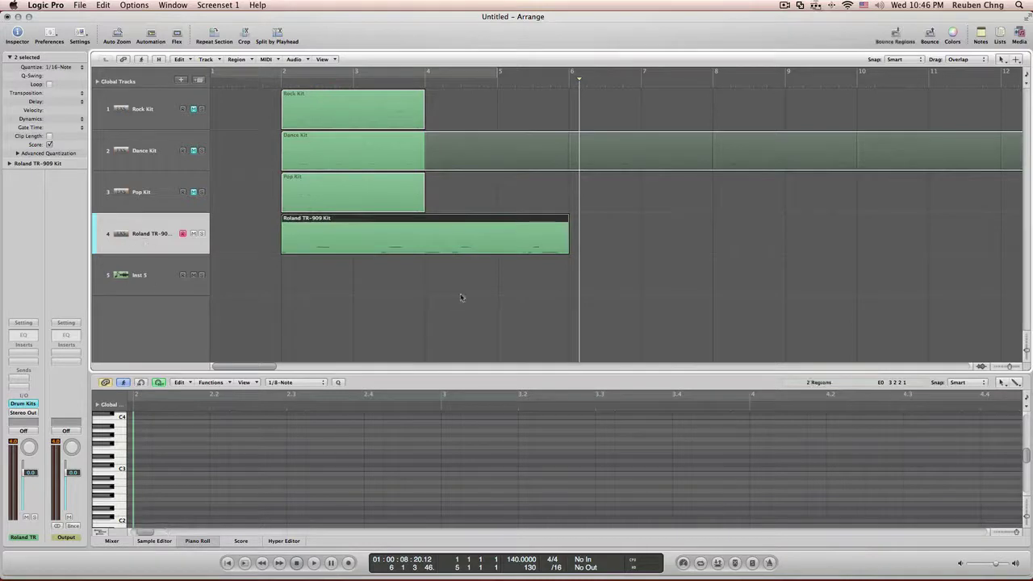
left_click_drag(462, 298, 352, 247)
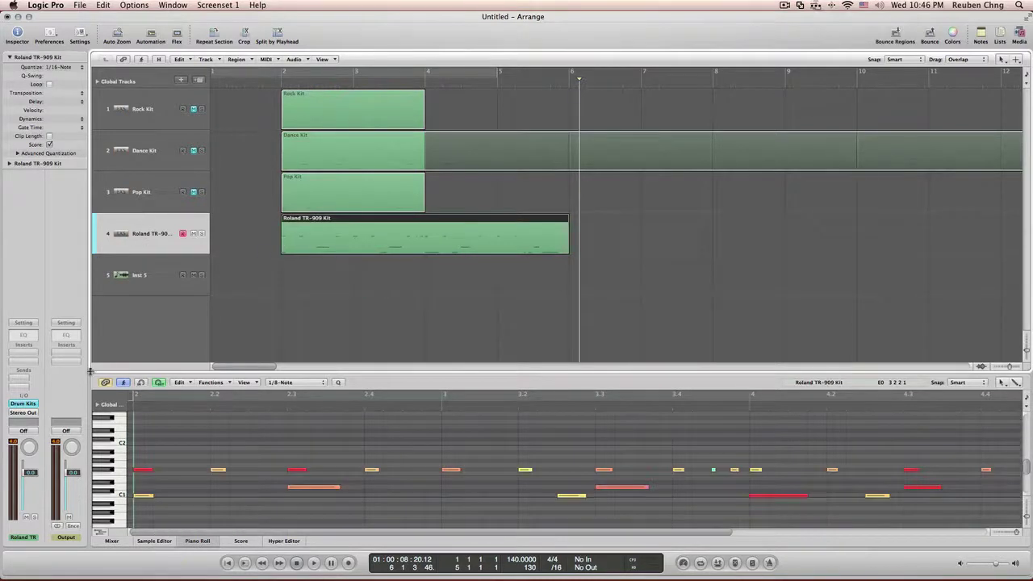
left_click(28, 404)
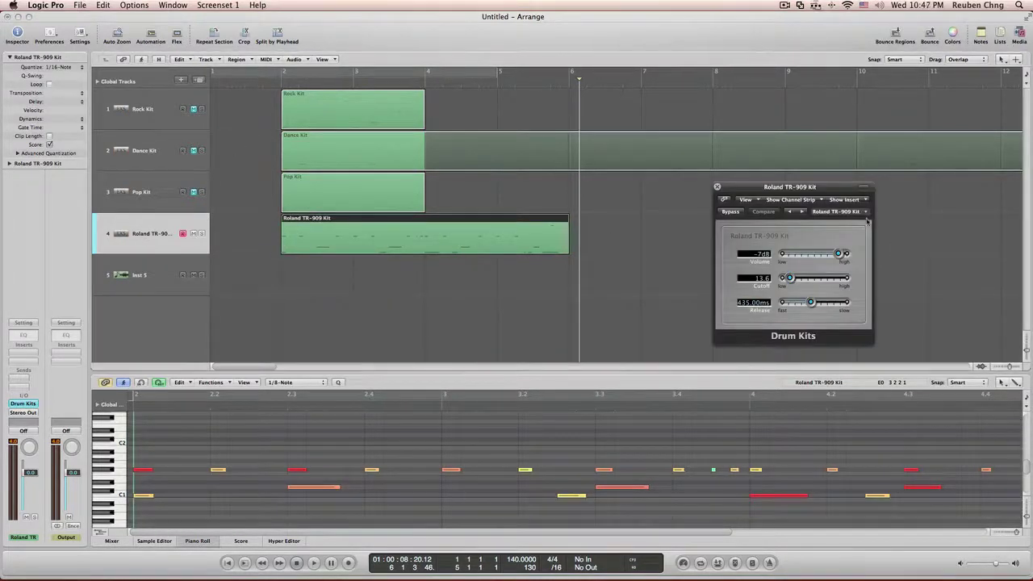
left_click(867, 213)
left_click(716, 186)
left_click(717, 186)
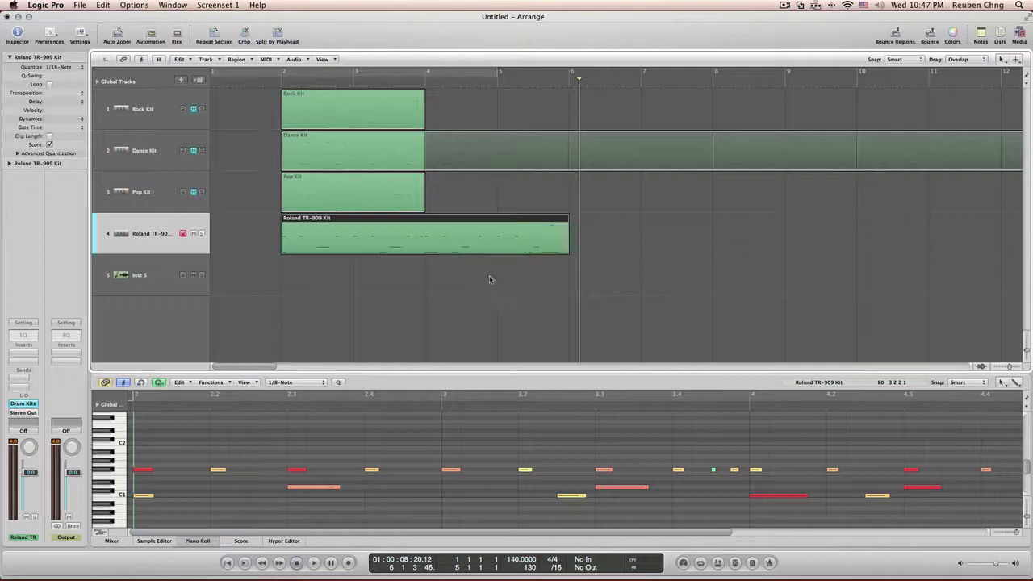
Loop the merged Roland TR-909 Kit region out to just before bar 21 and play back part of it
left_click_drag(554, 277, 371, 249)
scroll(612, 233, "right", 2)
key("ctrl+Left")
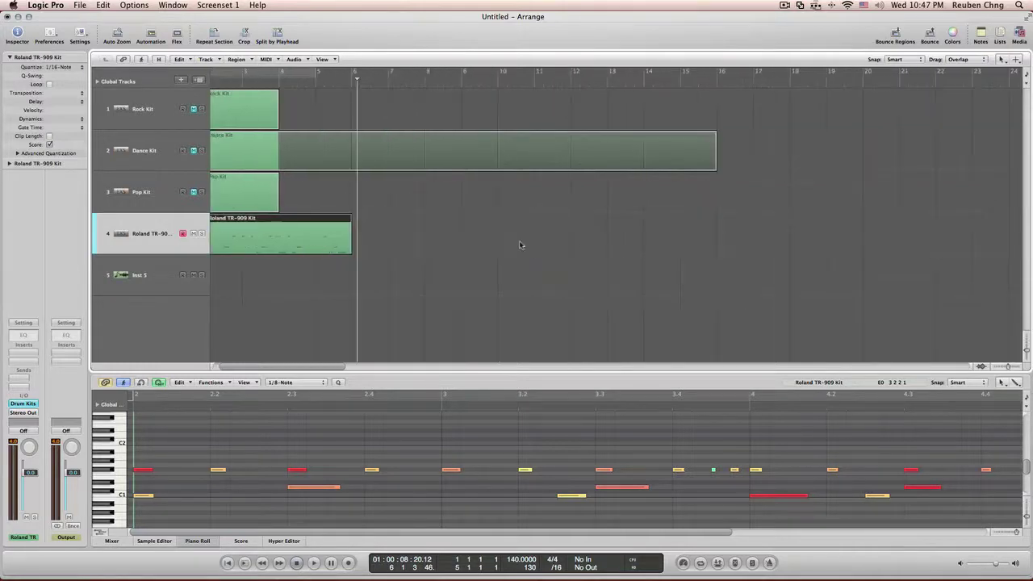
scroll(520, 244, "left", 2)
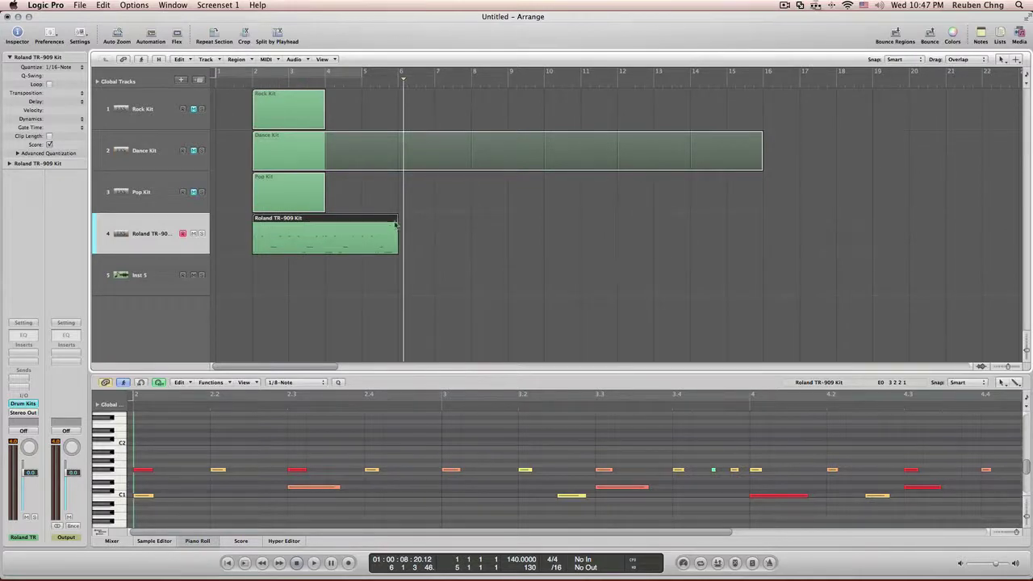
left_click_drag(399, 219, 938, 221)
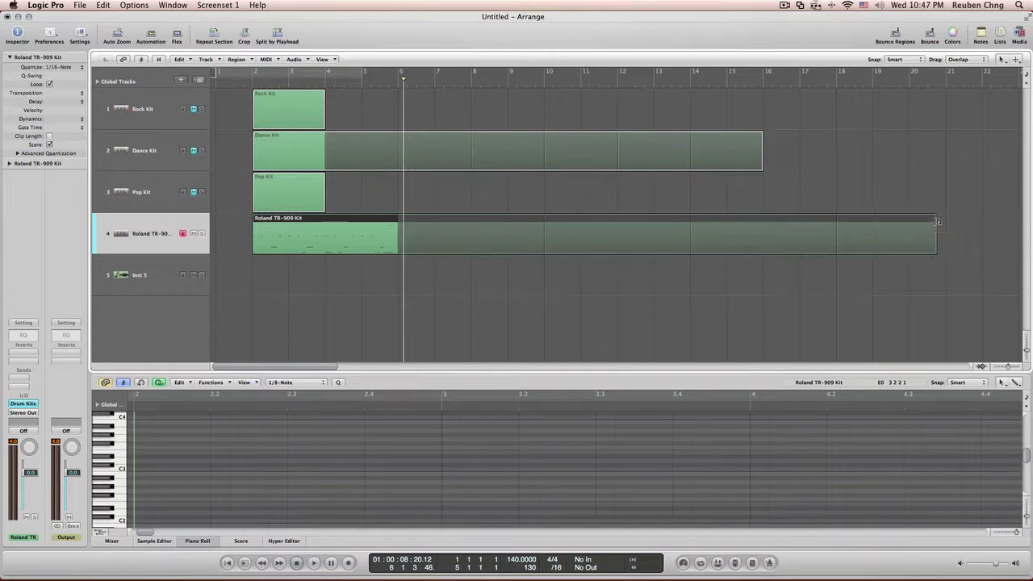
key("space")
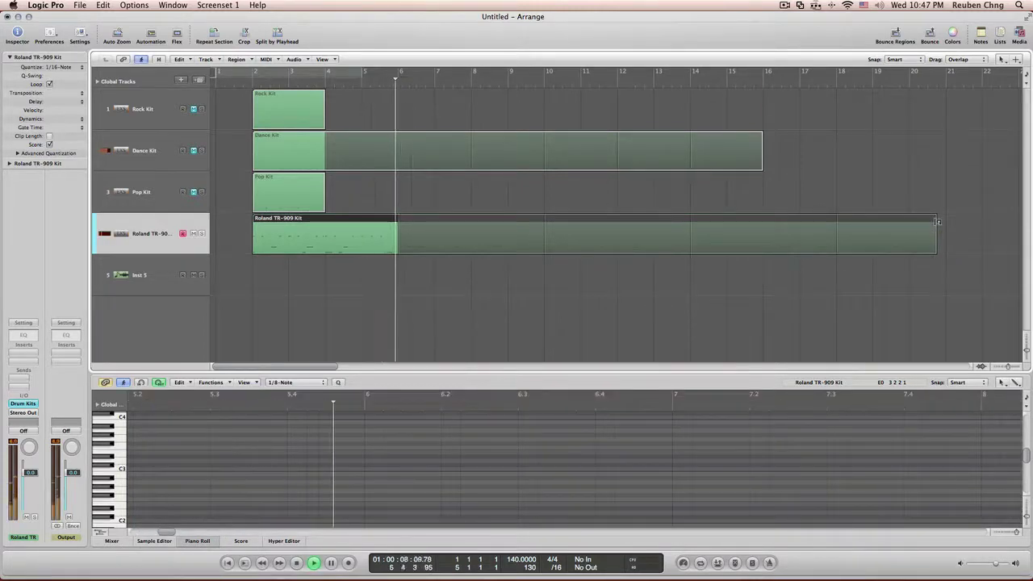
key("space")
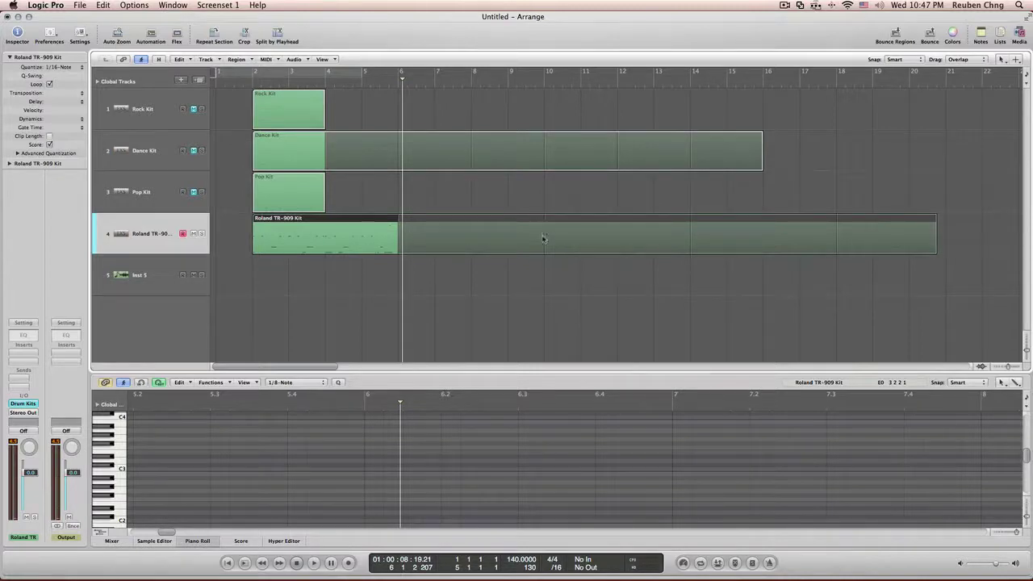
Add five more instrument tracks below the Inst 5 track and select Inst 5
key("ctrl+Up")
key("ctrl+Up")
key("ctrl+Up")
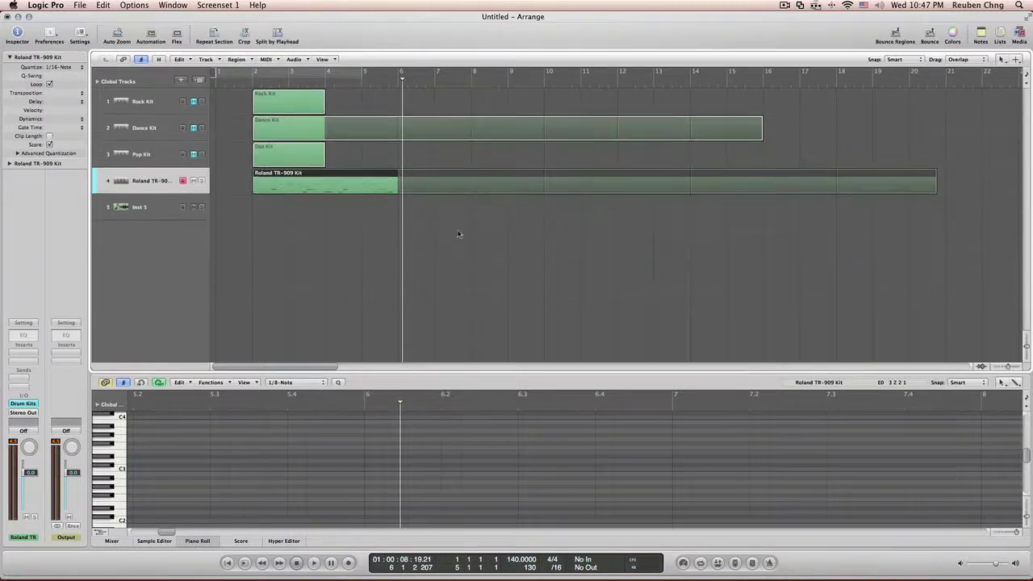
key("ctrl+Left")
key("ctrl+Left")
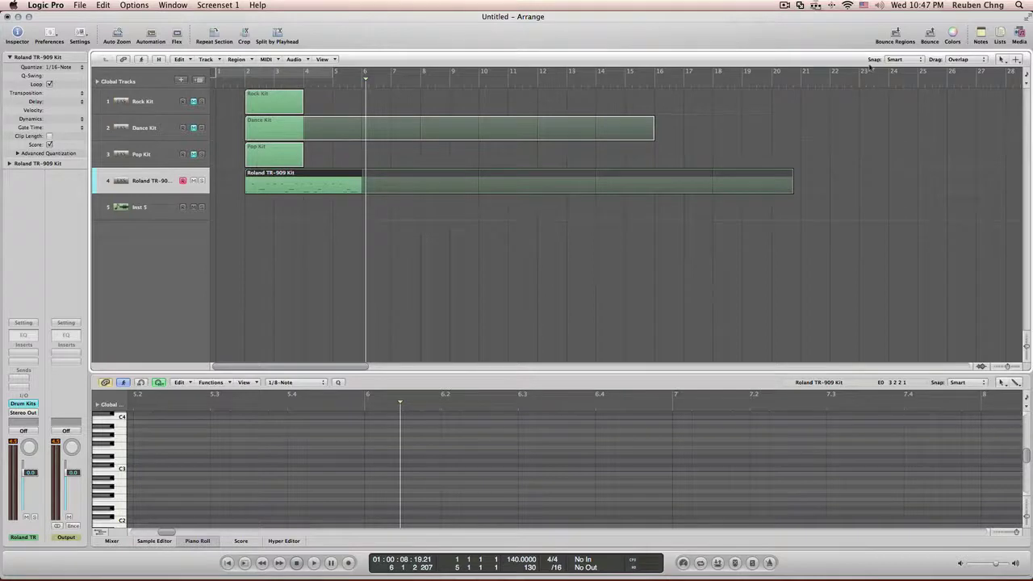
left_click(155, 209)
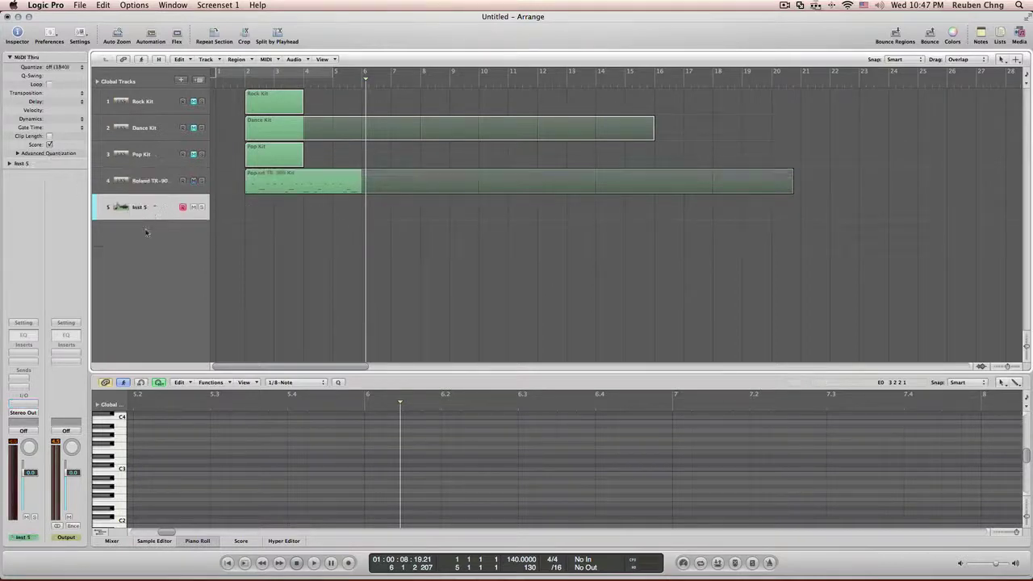
double_click(146, 234)
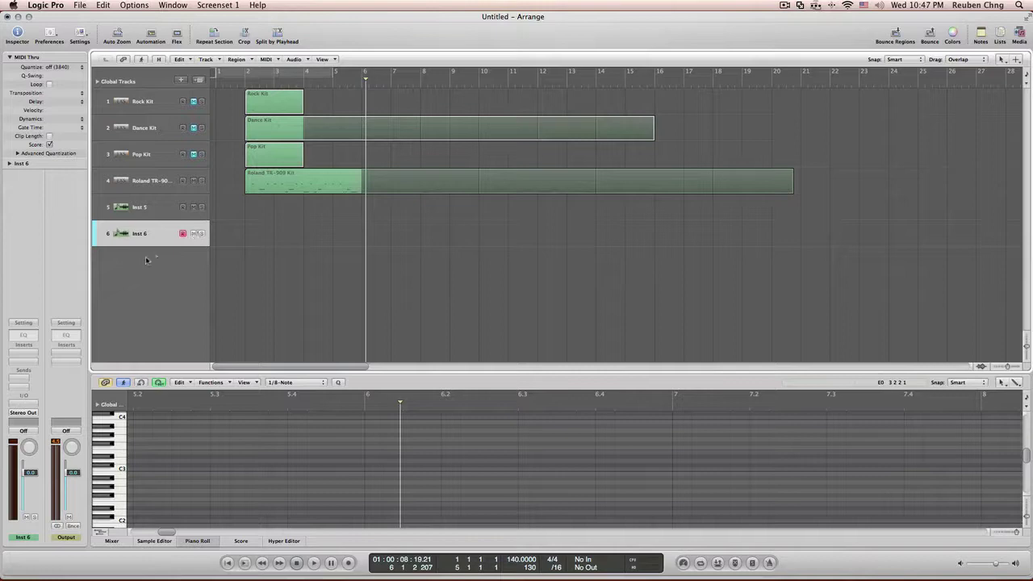
double_click(146, 266)
double_click(149, 281)
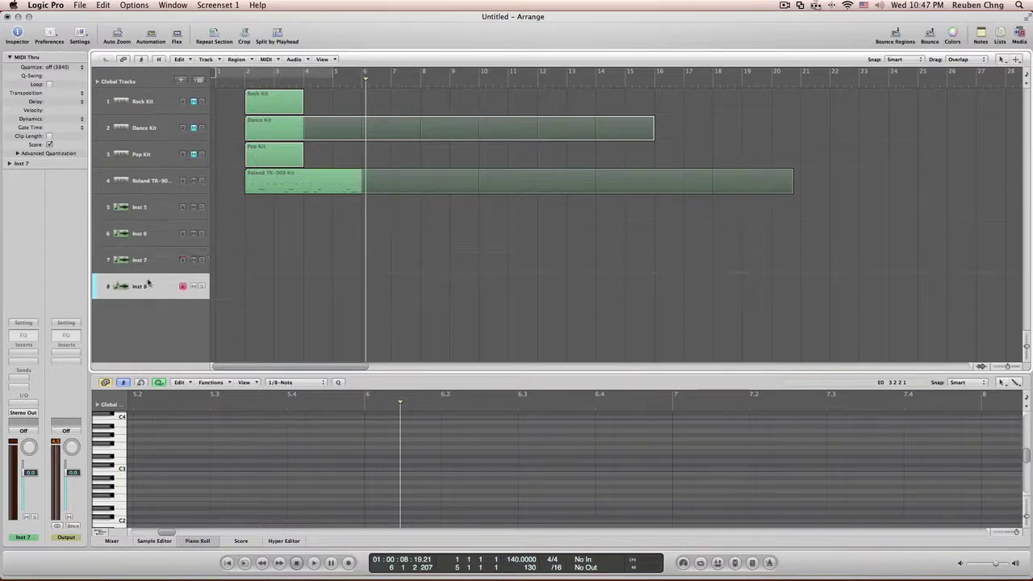
double_click(154, 317)
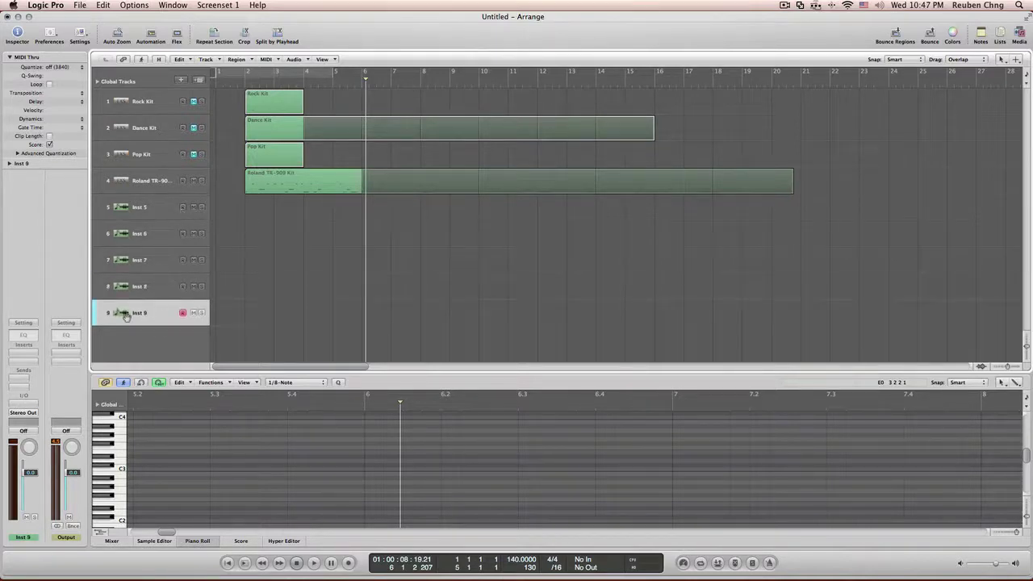
double_click(167, 328)
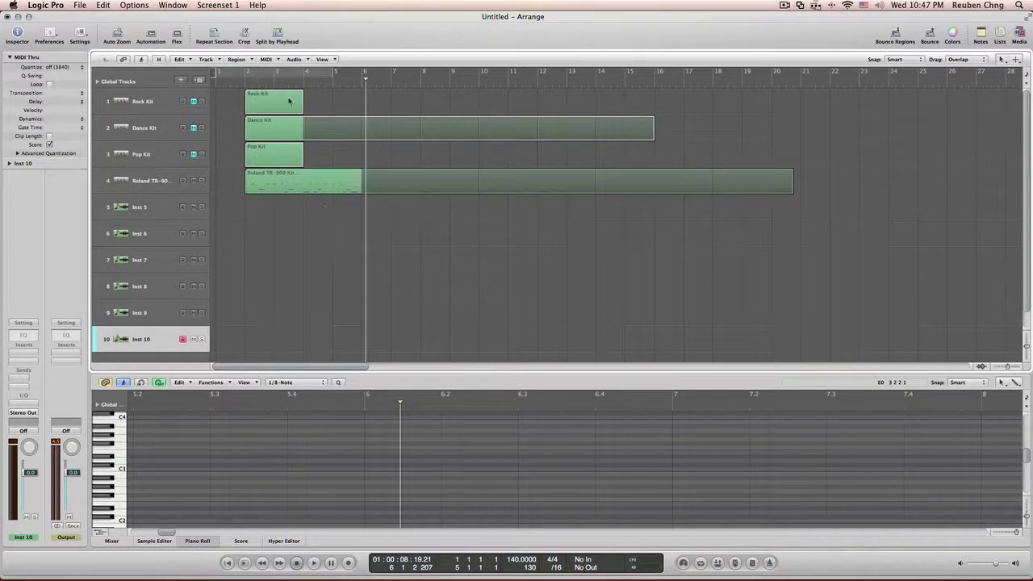
left_click(139, 209)
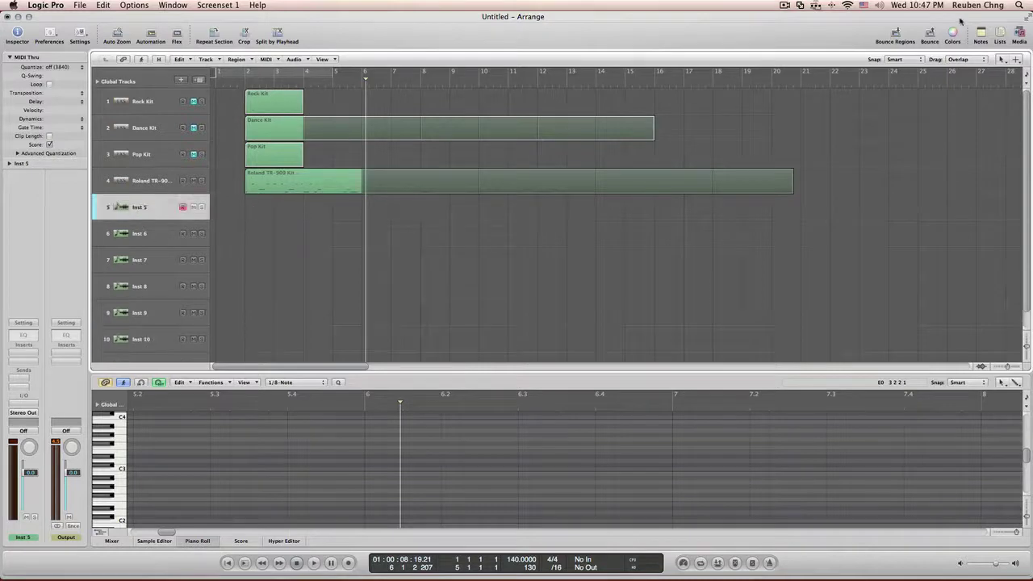
Show the Apple Loops library and filter it to Electronic Bass loops
left_click(1021, 34)
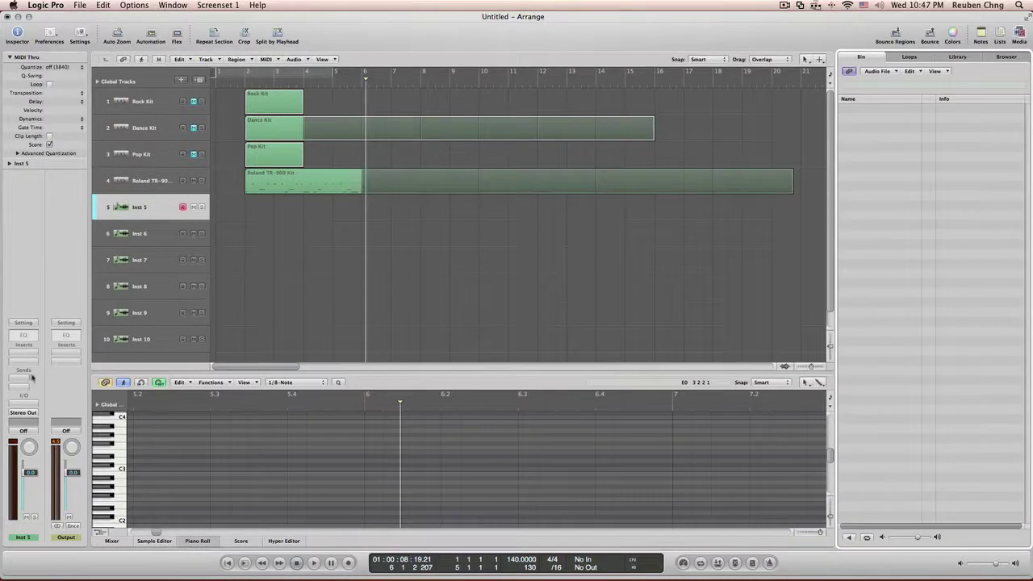
left_click(919, 57)
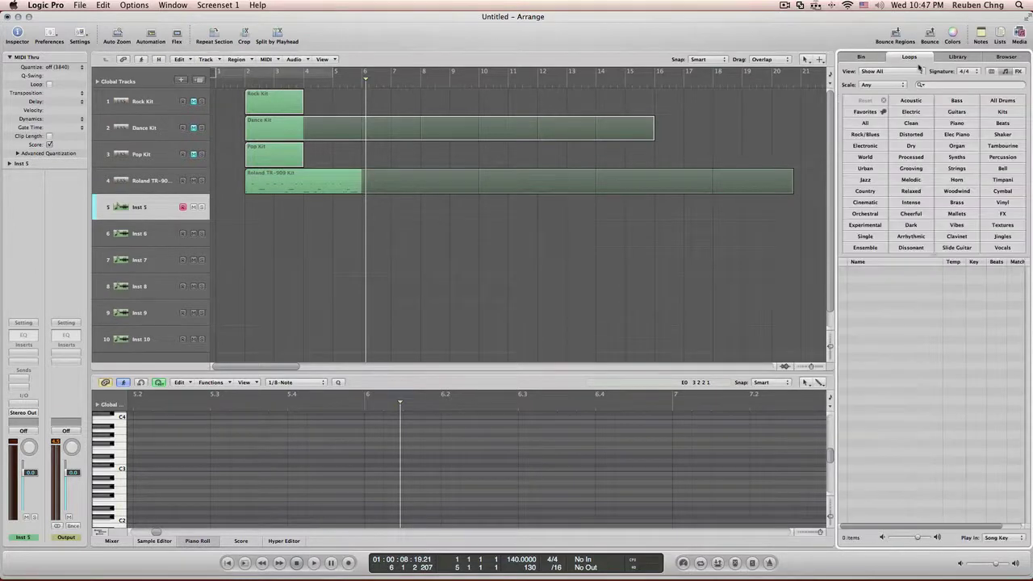
left_click(956, 100)
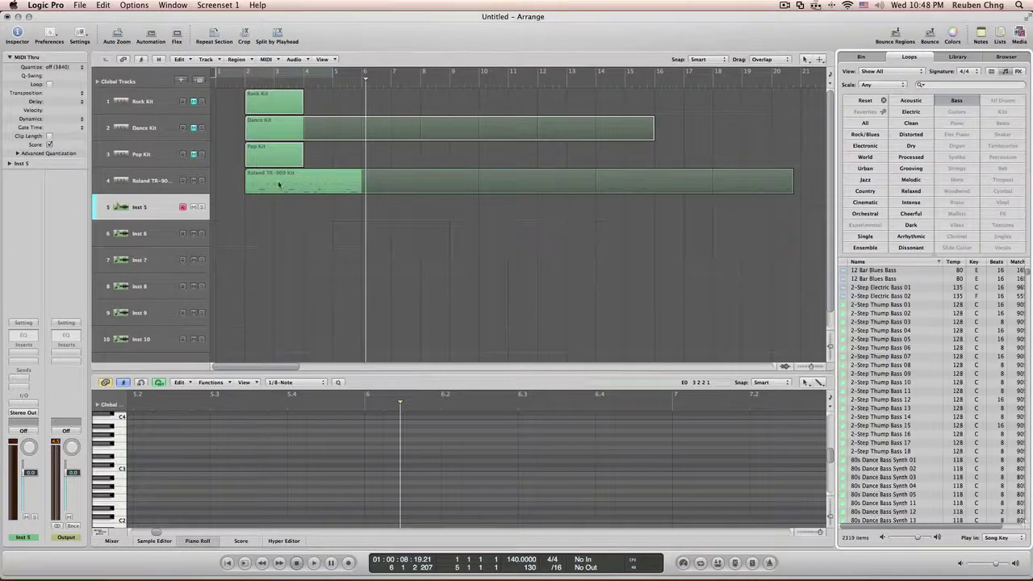
left_click(868, 146)
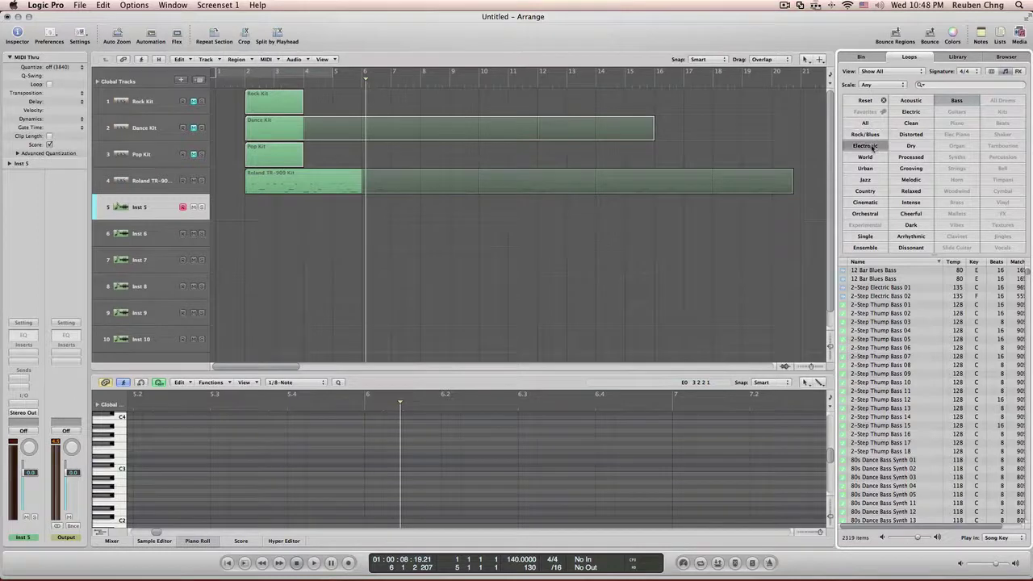
scroll(904, 320, "down", 10)
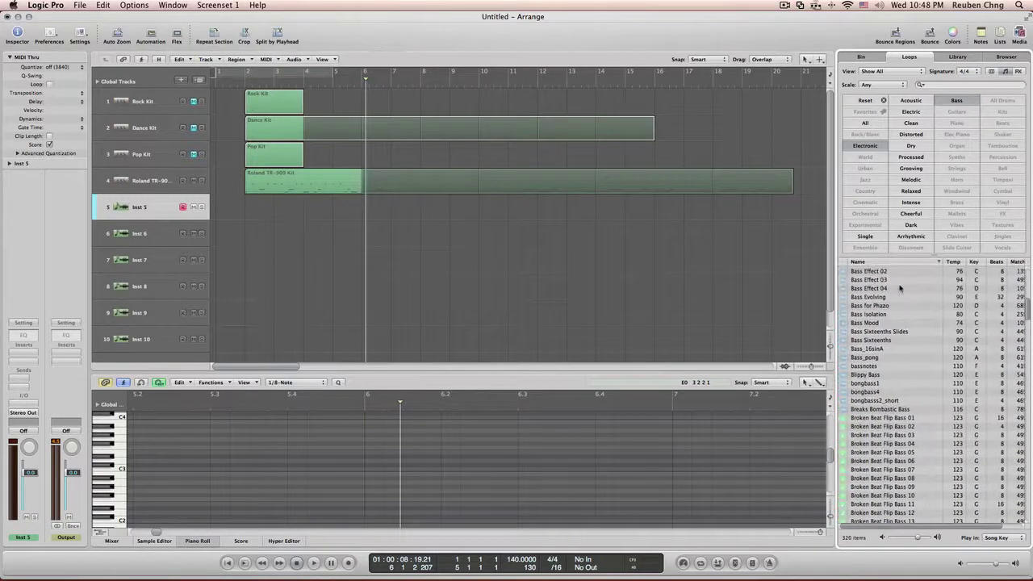
scroll(951, 353, "up", 5)
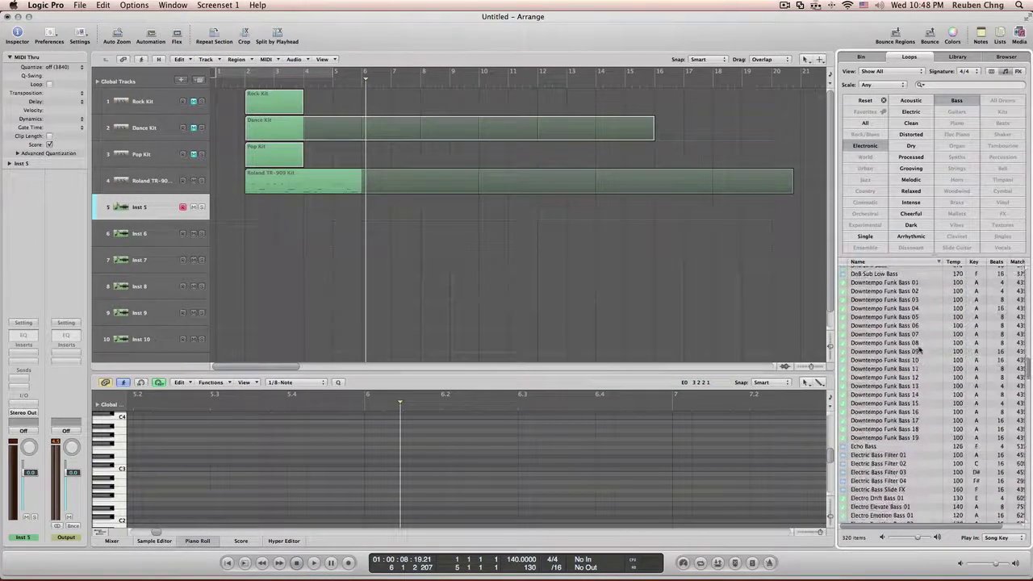
Sort the filtered loops by descending tempo and audition Techno Dark Sky Synth 01 and Electro Elevate Bass 01 among the 140-tempo loops
left_click(955, 263)
left_click_drag(1029, 335, 1029, 305)
left_click(919, 339)
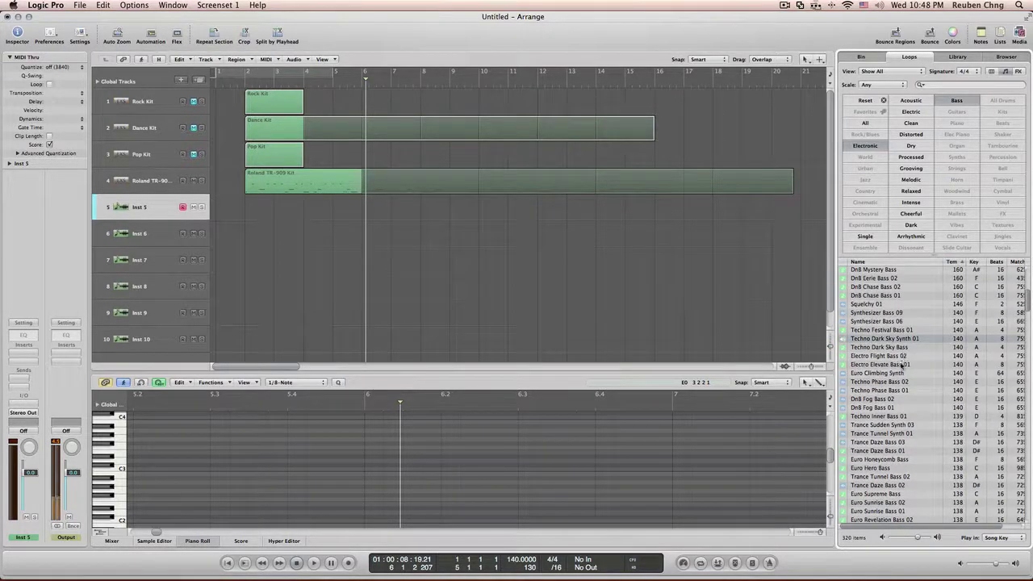
left_click(903, 364)
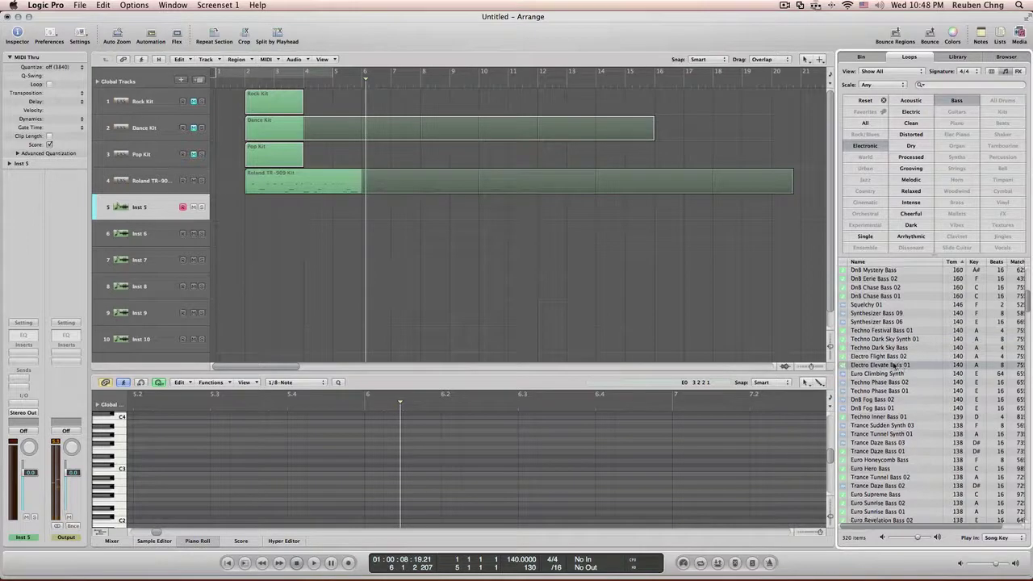
Place the Electro Elevate Bass 01 loop on track 5 at bar 2 and loop the region out to bar 10
left_click_drag(903, 364, 246, 215)
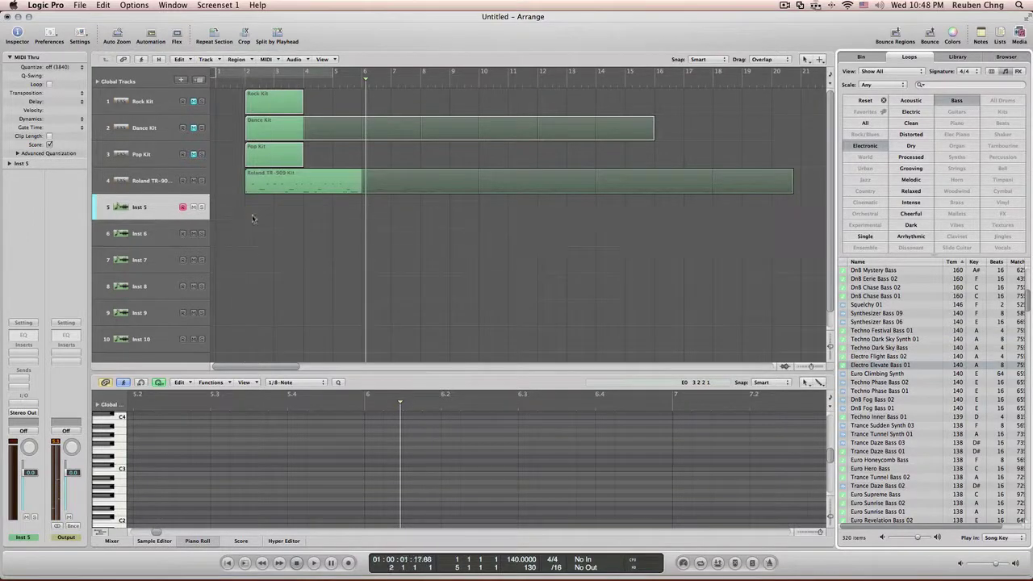
left_click(238, 81)
left_click_drag(304, 198, 478, 202)
Play the arrangement from bar 2 and lower the bass track's volume to about -3.1 dB during playback
key("space")
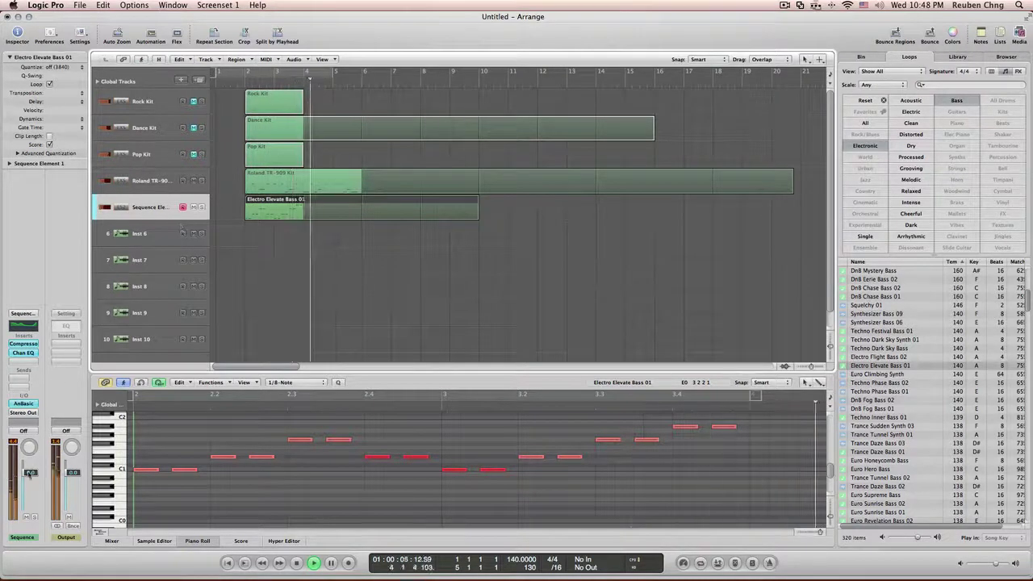
left_click_drag(30, 473, 30, 480)
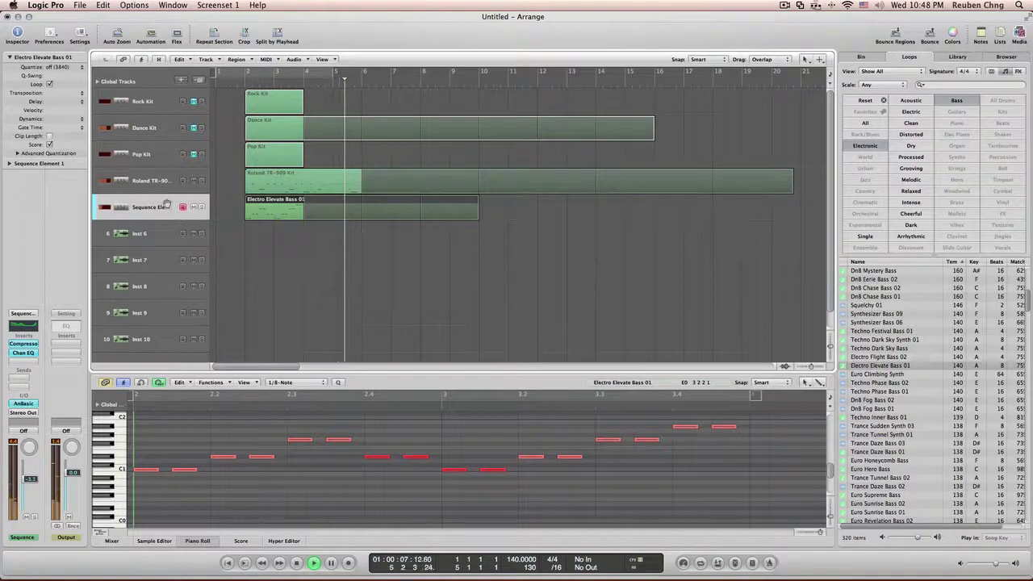
key("space")
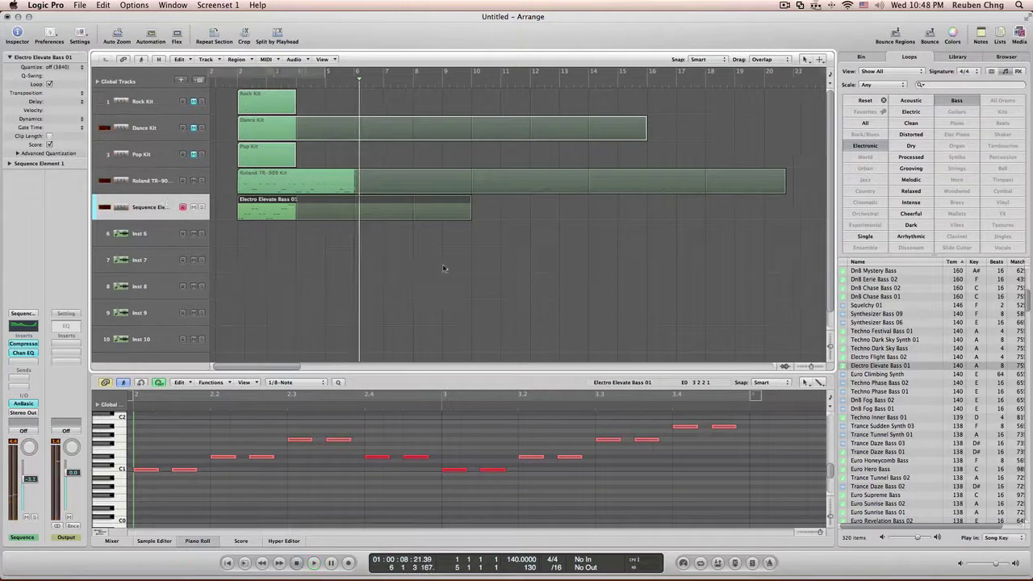